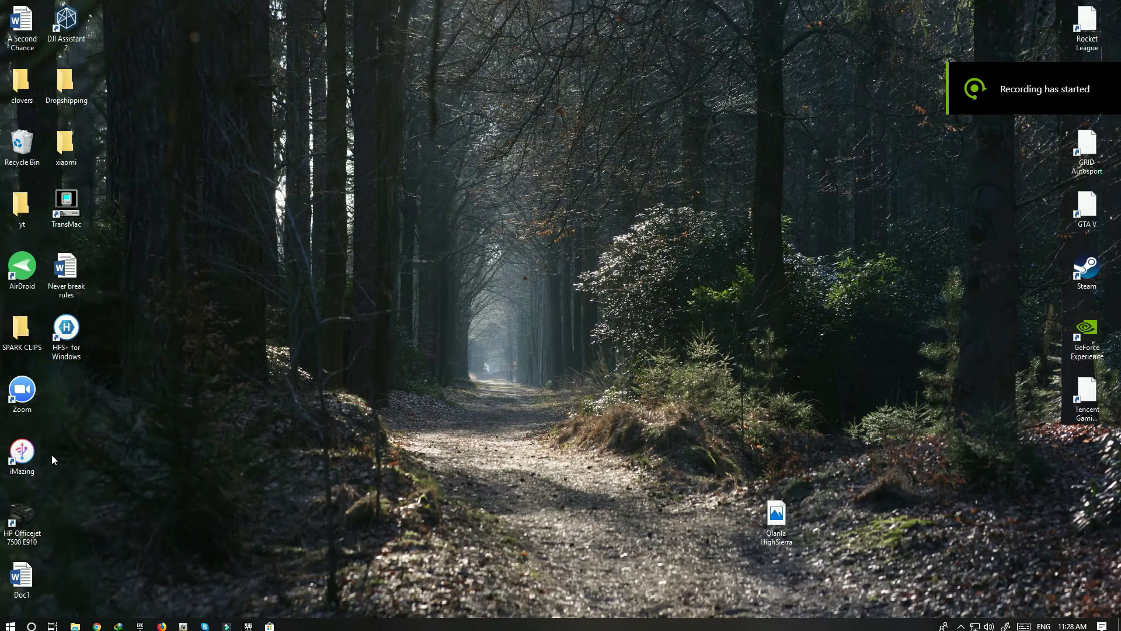
# Step: Copy DJI_0100 to the desktop and confirm in its Details that it runs at 29.97 frames/second
pyautogui.moveTo(93, 351); pyautogui.dragTo(421, 274)
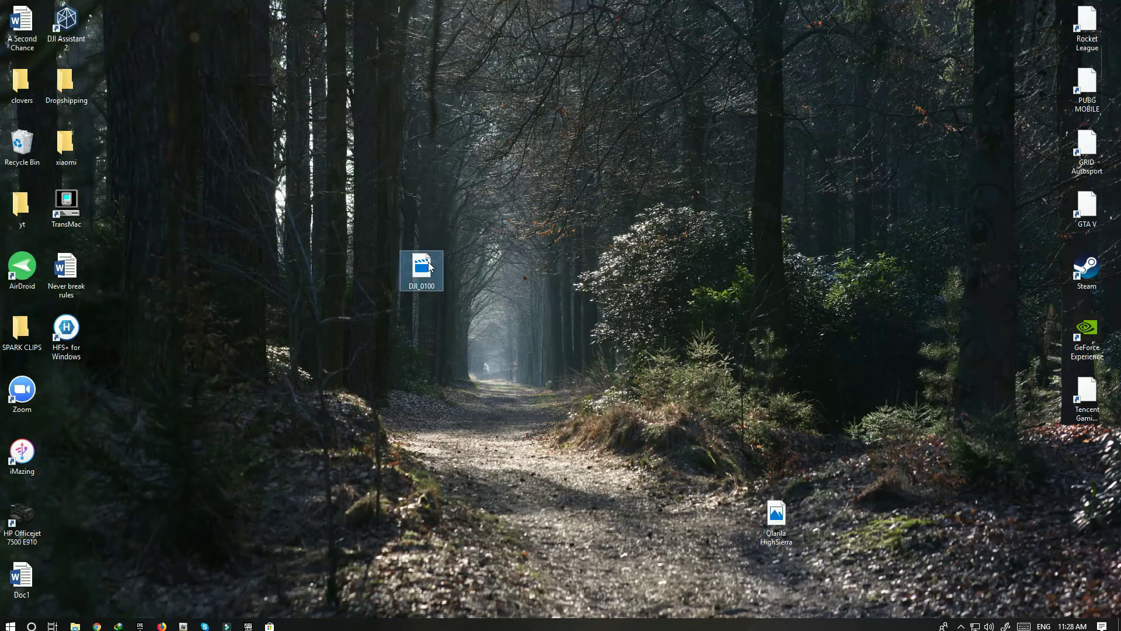
pyautogui.rightClick(428, 262)
pyautogui.click(461, 529)
pyautogui.click(508, 290)
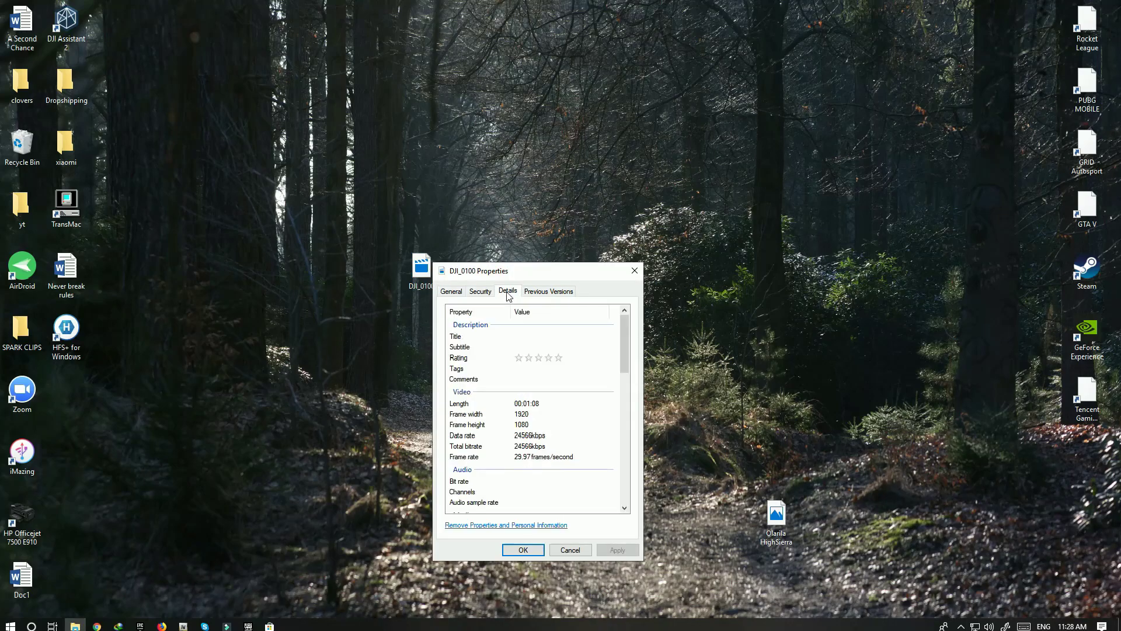
pyautogui.scroll(-1, 529, 409)
pyautogui.click(545, 428)
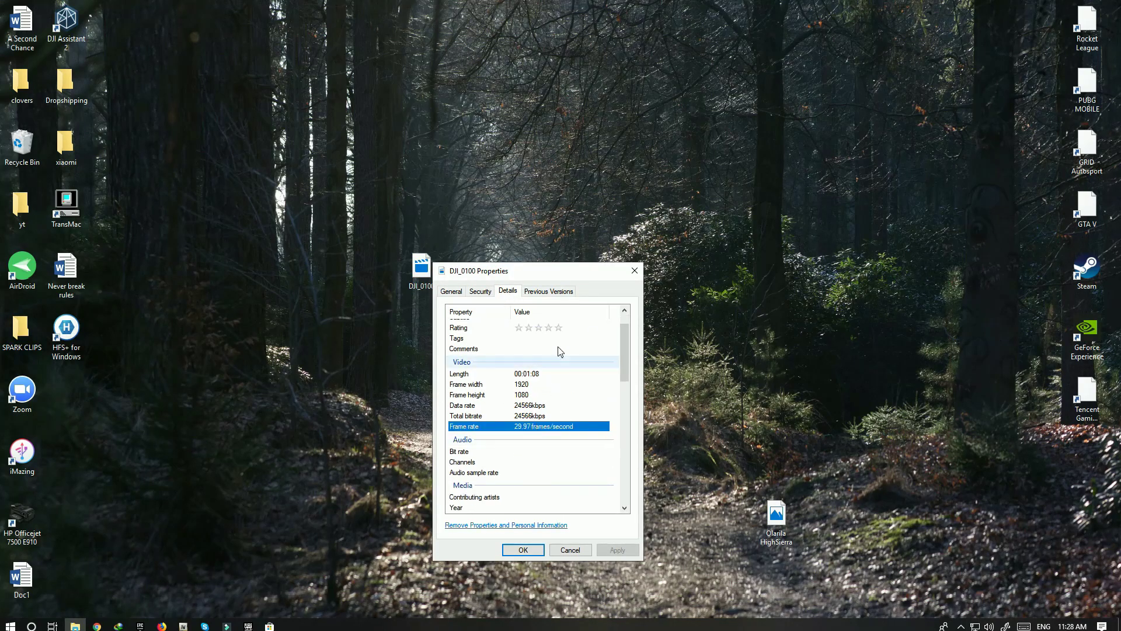
pyautogui.click(635, 270)
# Step: Launch Premiere Pro CC 2019 from the Start menu and create a new project named 60
pyautogui.press('super')
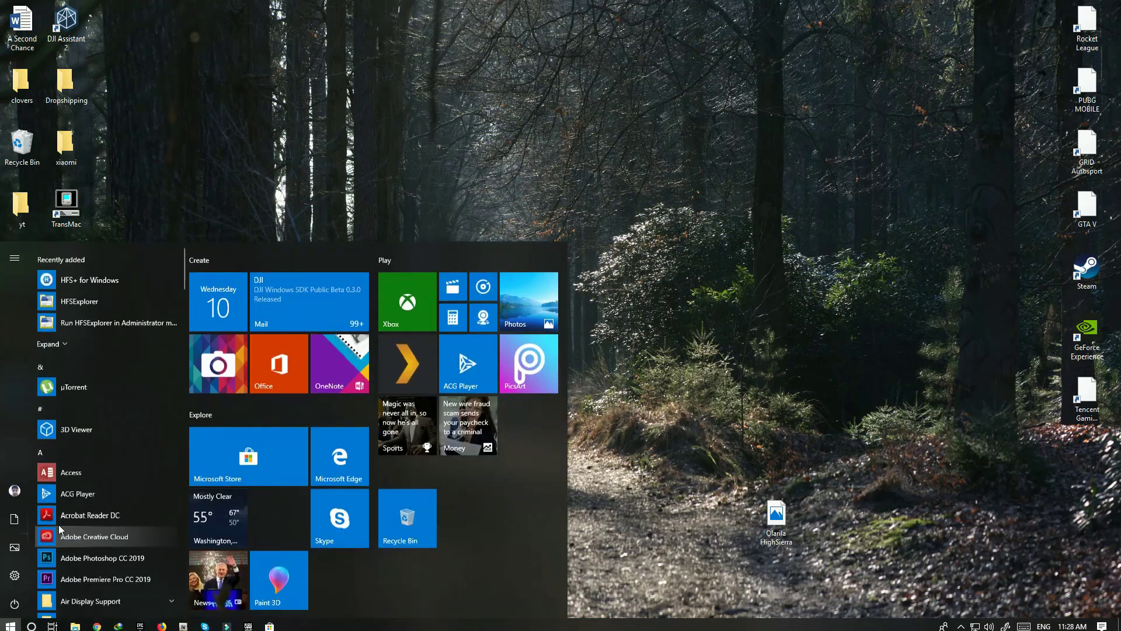
pyautogui.click(99, 574)
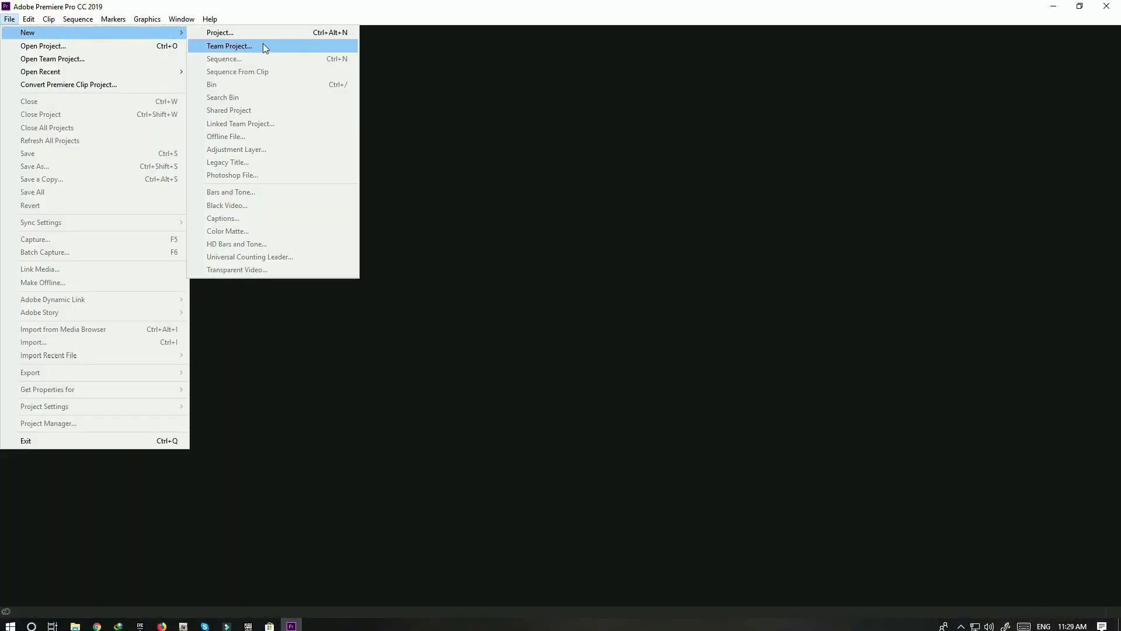
pyautogui.click(220, 33)
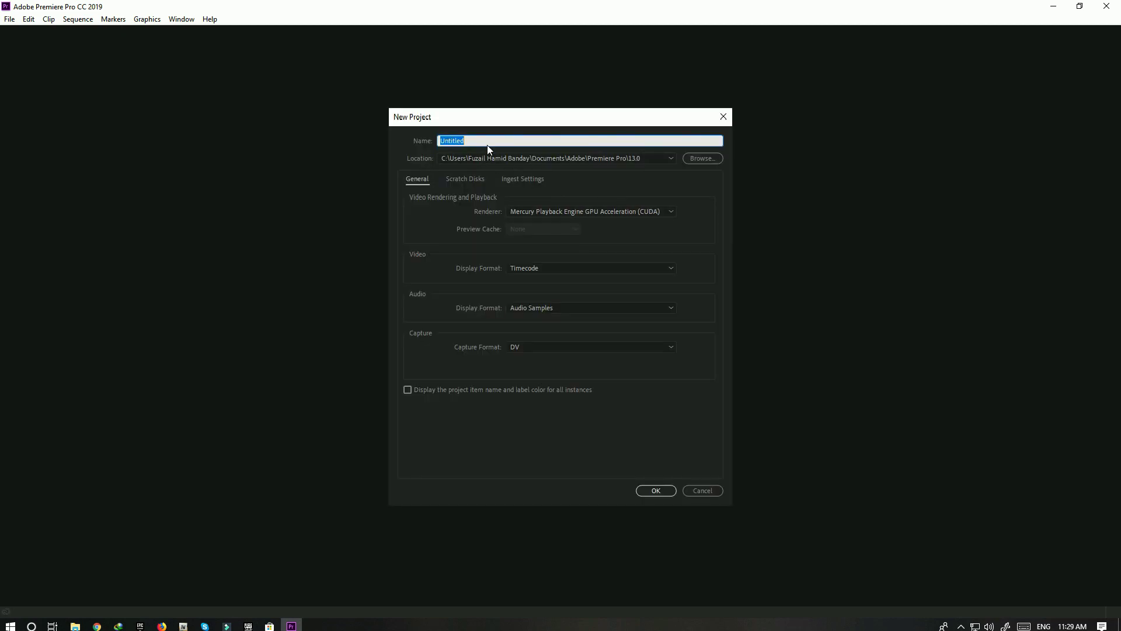
pyautogui.write('60')
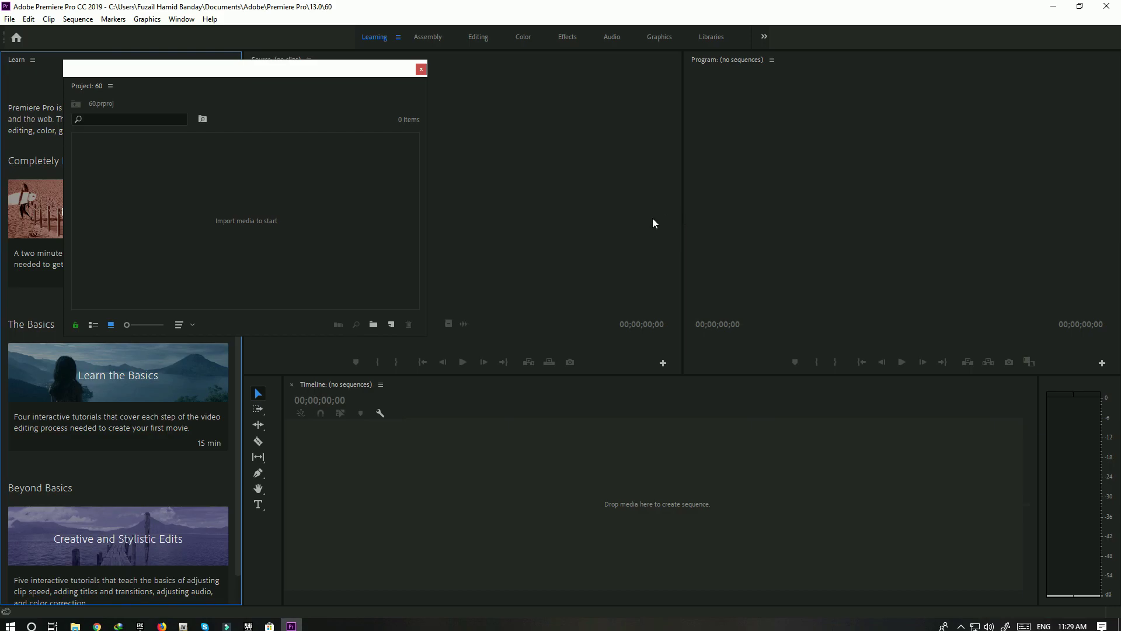
# Step: Close the floating Project panel and start a new sequence from the File menu
pyautogui.click(421, 71)
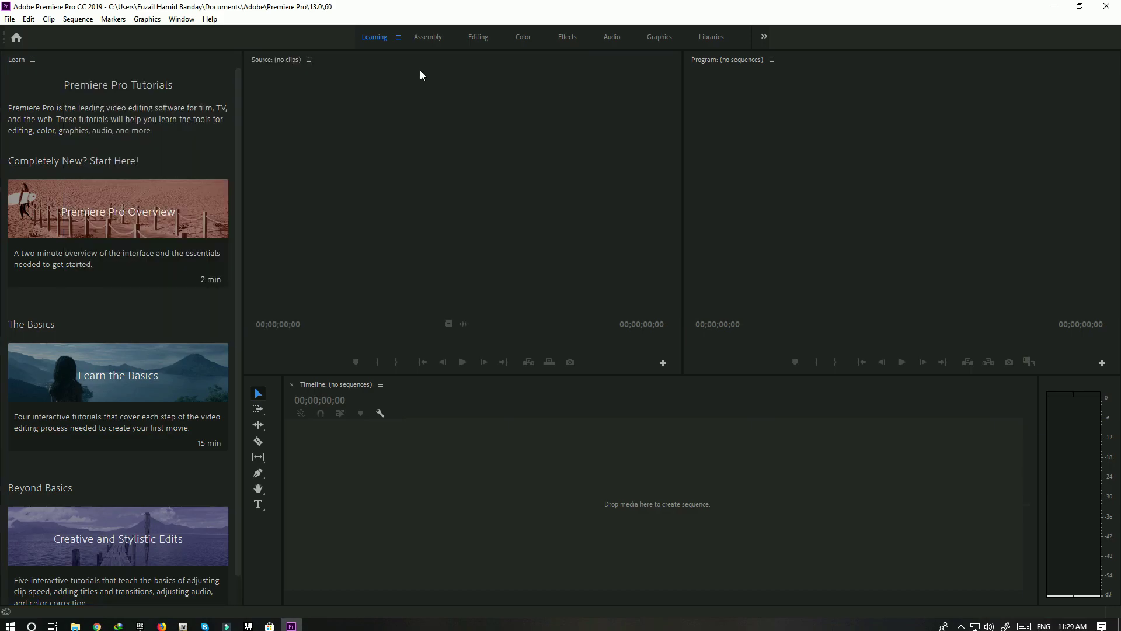
pyautogui.click(9, 19)
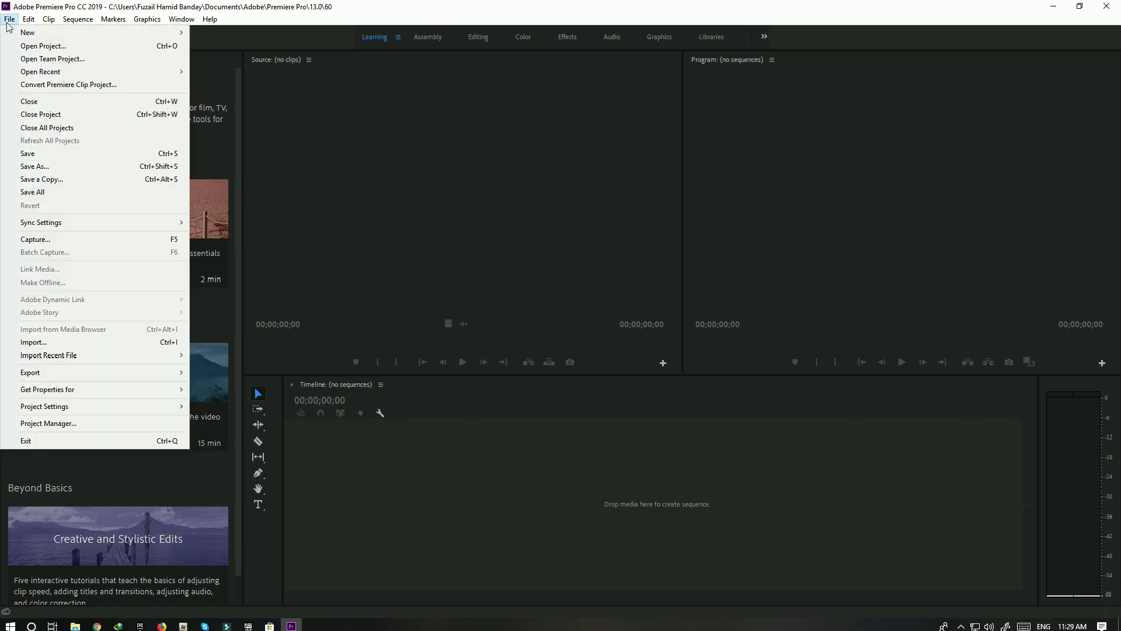
pyautogui.moveTo(11, 33)
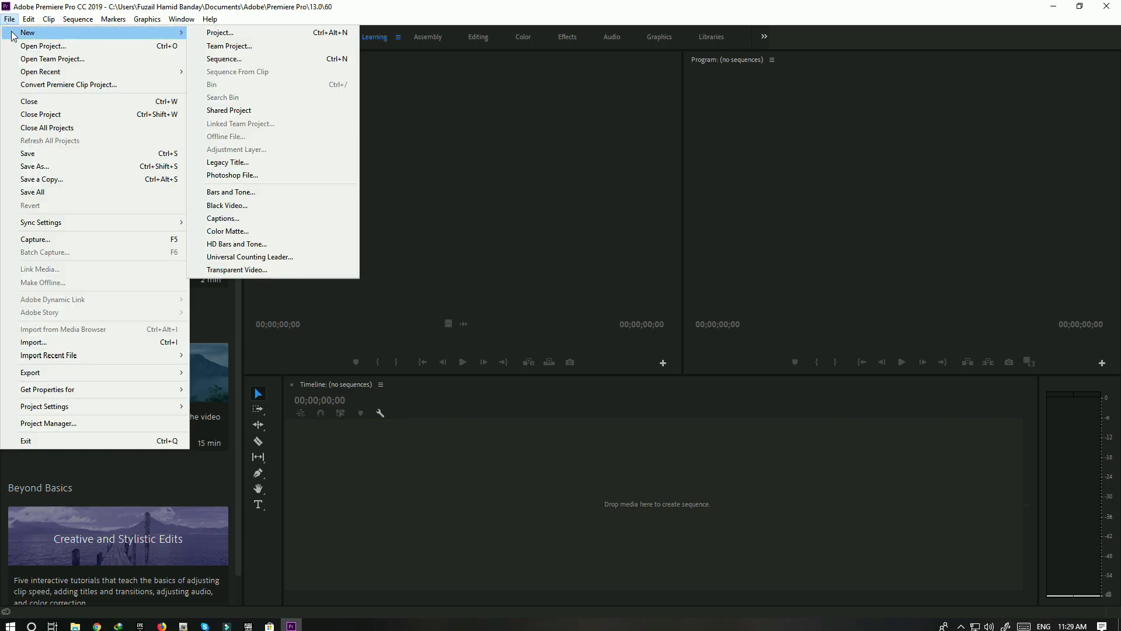
pyautogui.click(243, 60)
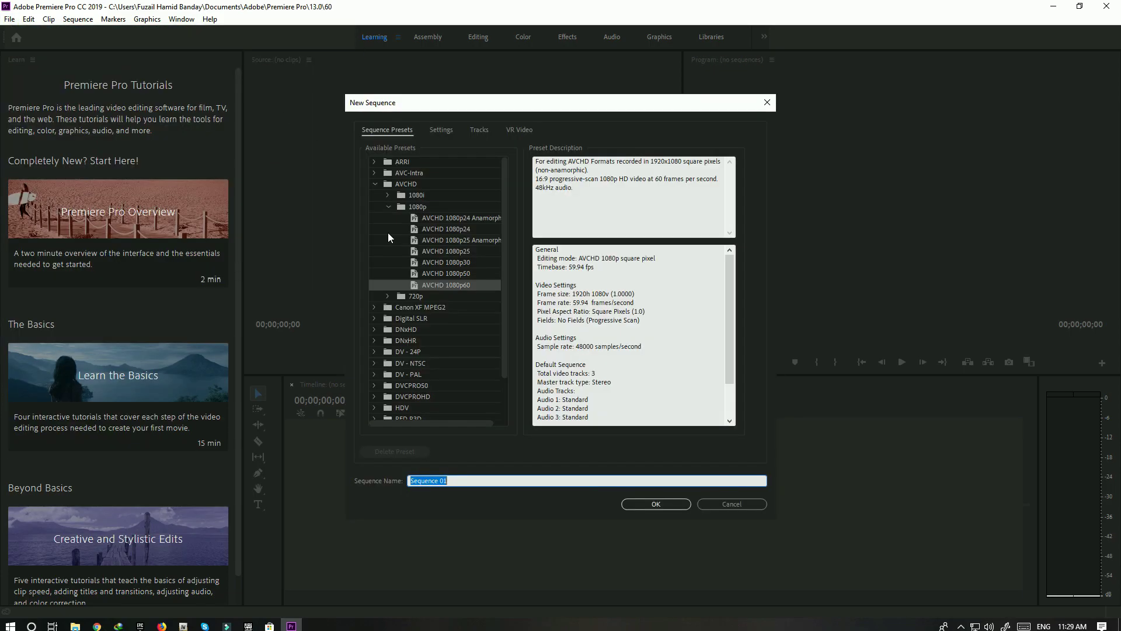
# Step: Choose the AVCHD 1080p60 preset and create Sequence 01 at 1920x1080, 59.94 fps
pyautogui.click(406, 185)
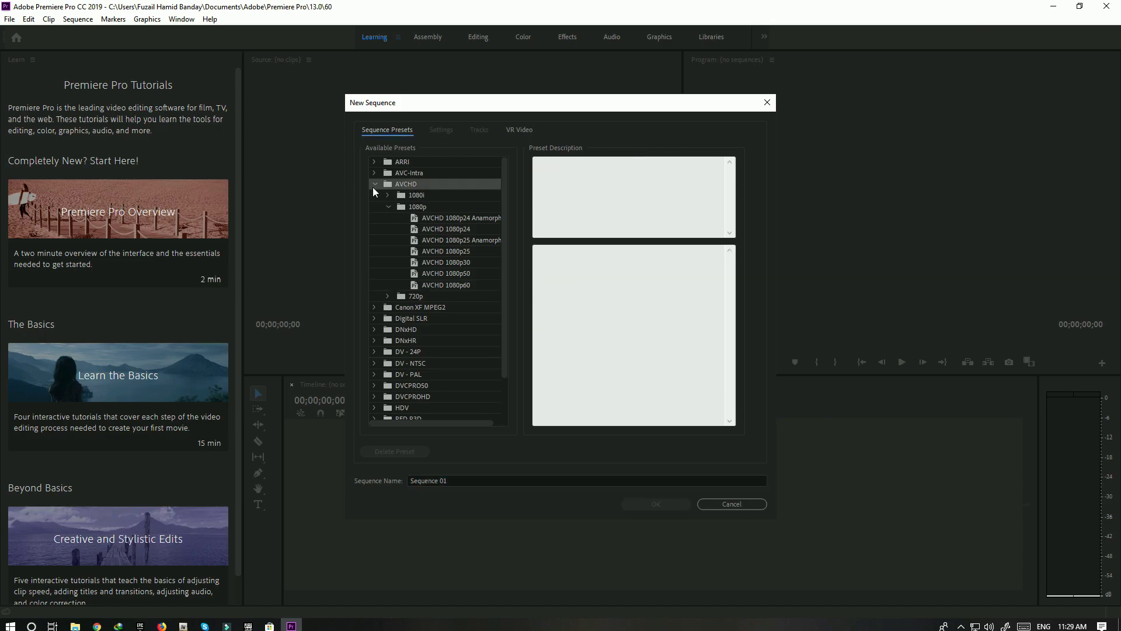
pyautogui.click(374, 185)
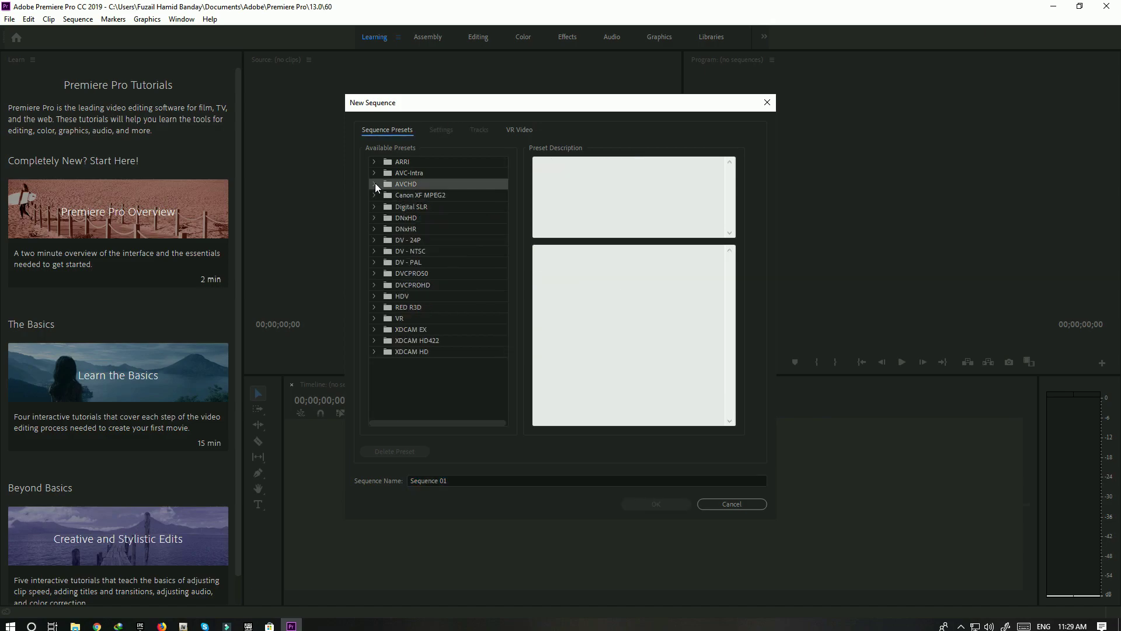
pyautogui.click(375, 183)
pyautogui.click(386, 206)
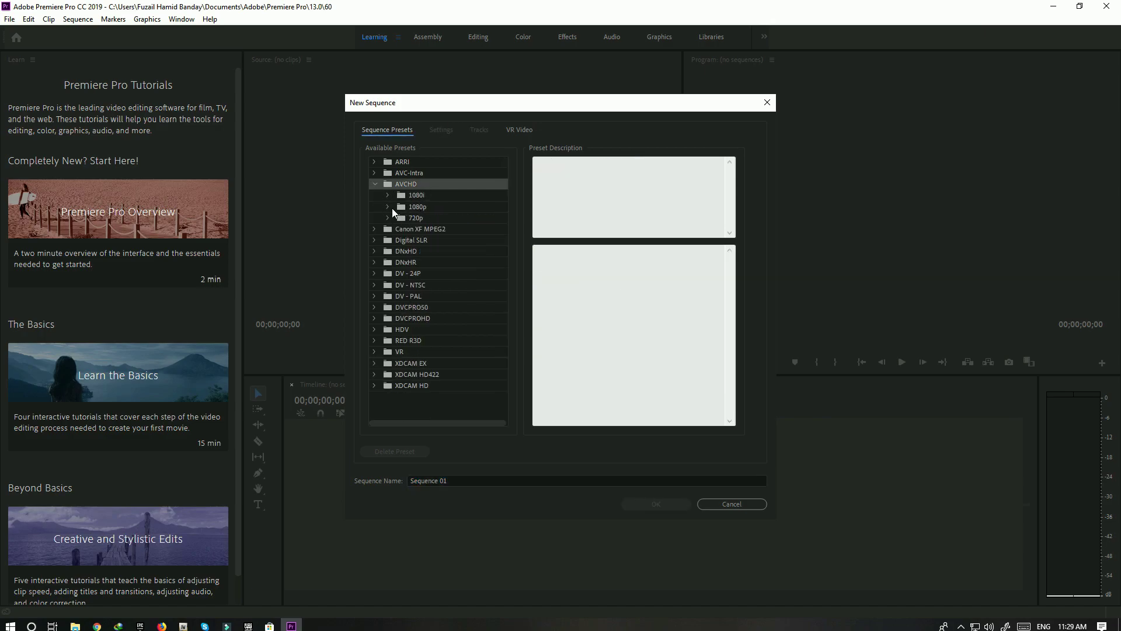
pyautogui.click(387, 207)
pyautogui.click(387, 297)
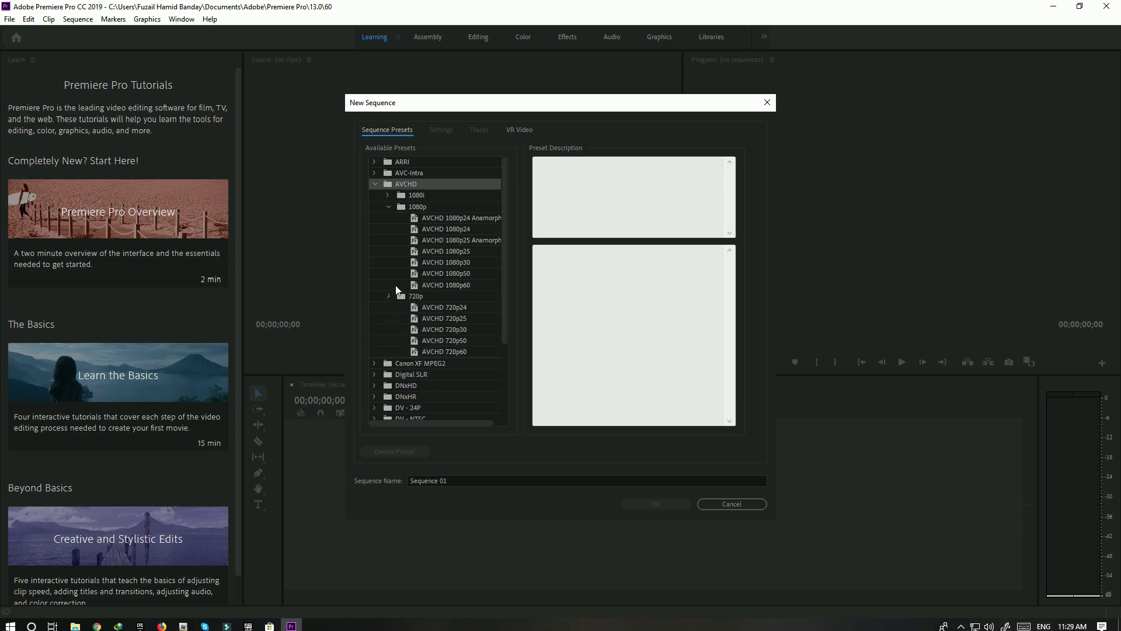
pyautogui.click(388, 296)
pyautogui.click(454, 285)
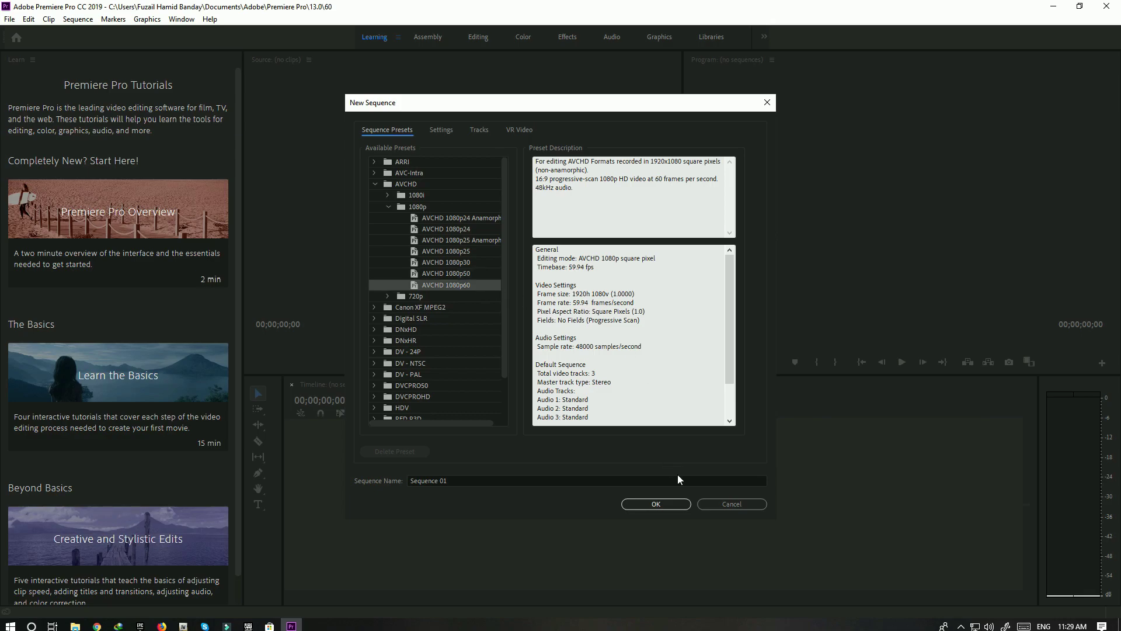
pyautogui.click(656, 504)
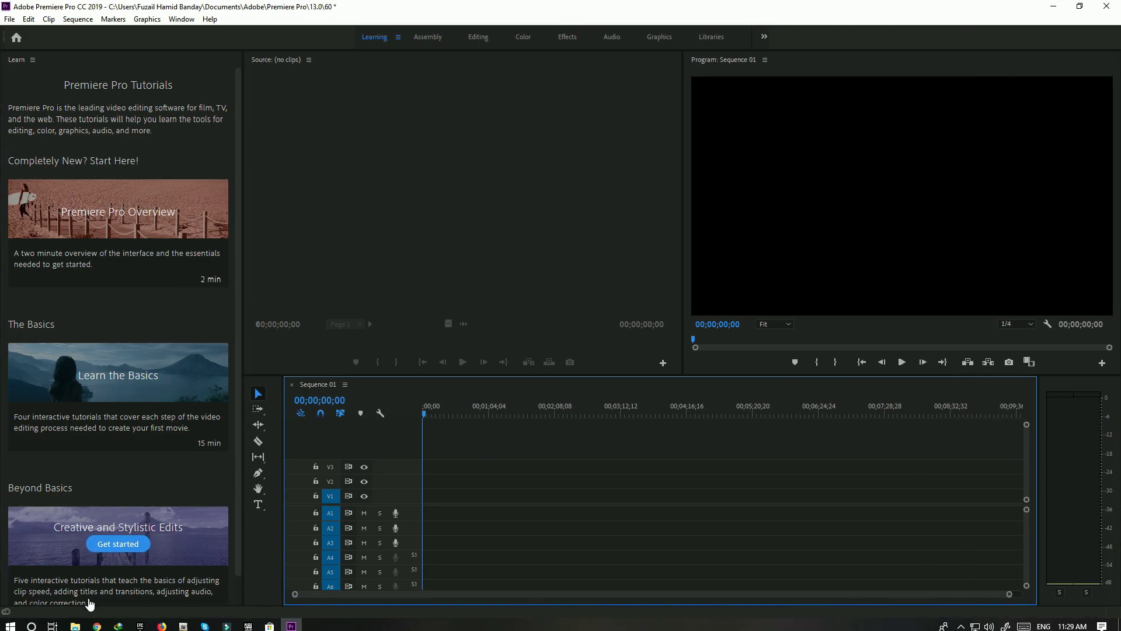
# Step: Open a File Explorer window on the Desktop folder and move it to the top left
pyautogui.click(75, 626)
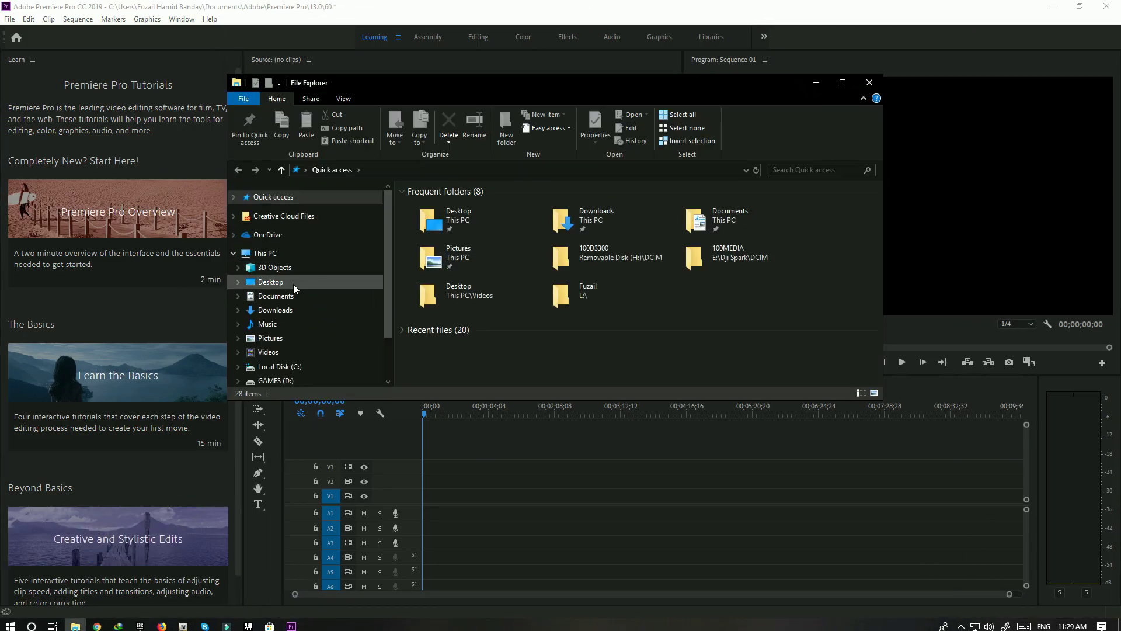
pyautogui.click(294, 284)
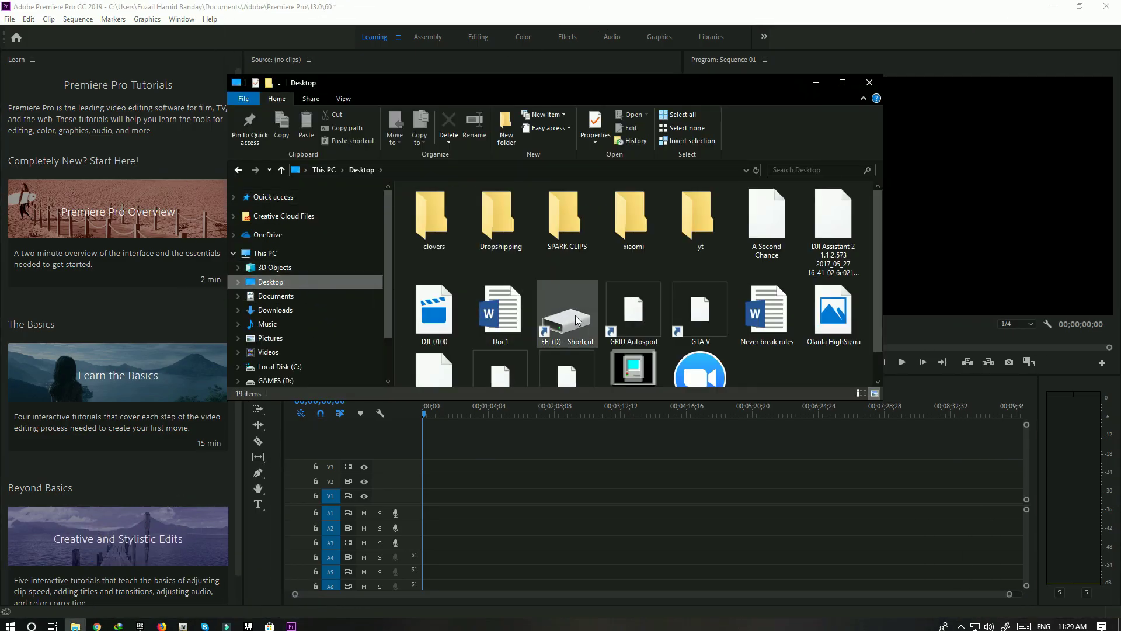
pyautogui.click(500, 75)
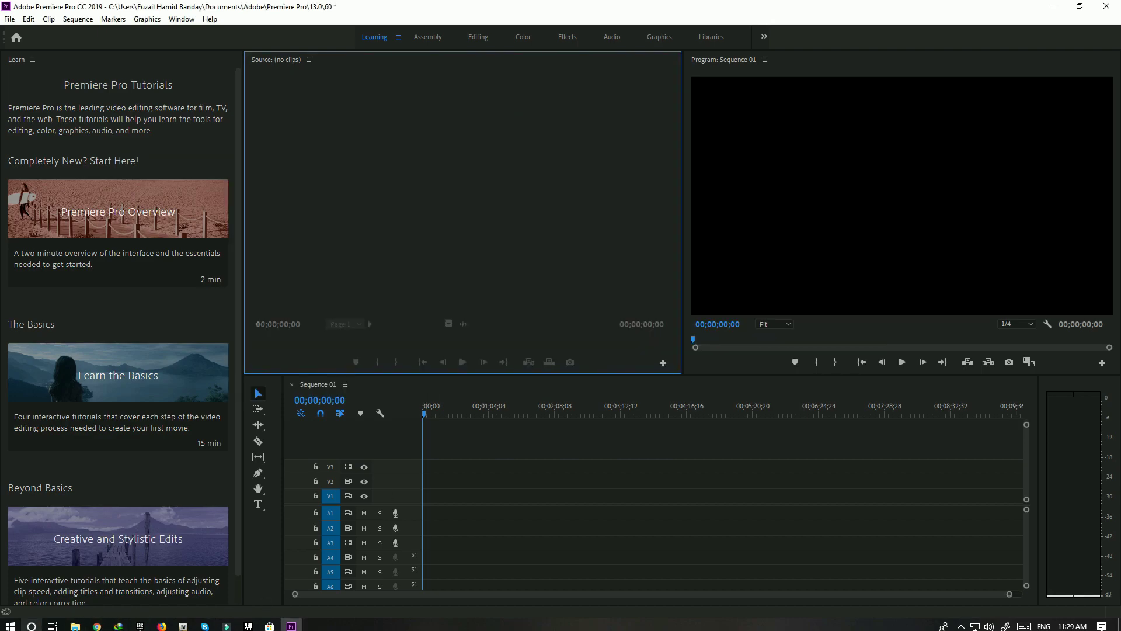
pyautogui.click(75, 626)
pyautogui.moveTo(376, 86); pyautogui.dragTo(193, 39)
# Step: Recheck DJI_0100's 29.97 fps frame rate in Properties, then drag it onto track V1
pyautogui.rightClick(232, 240)
pyautogui.click(280, 503)
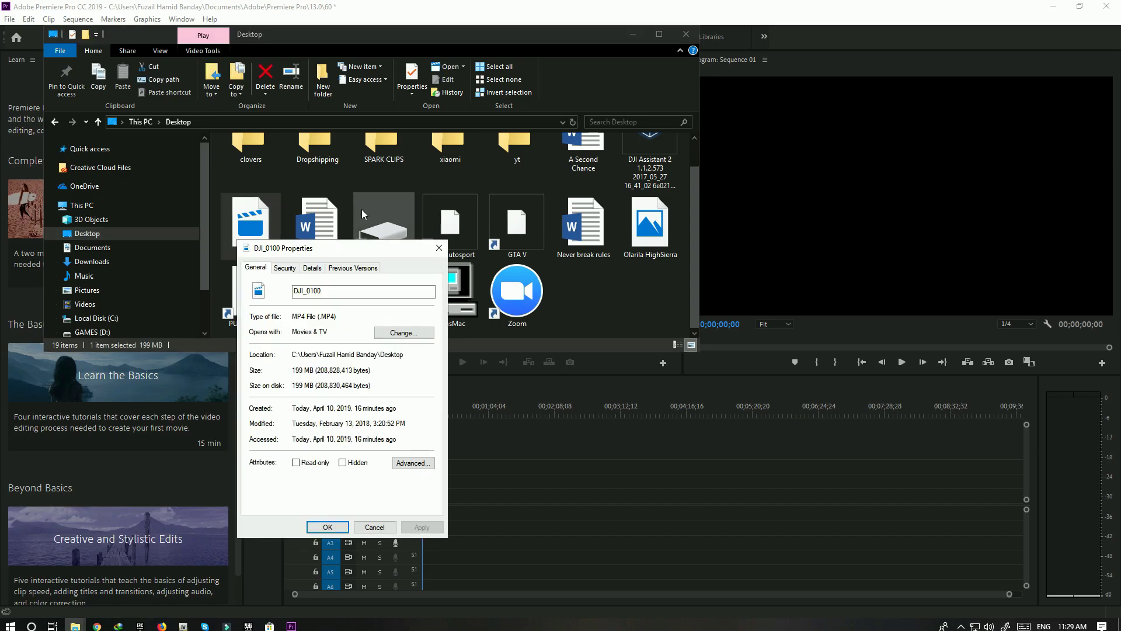
pyautogui.click(312, 267)
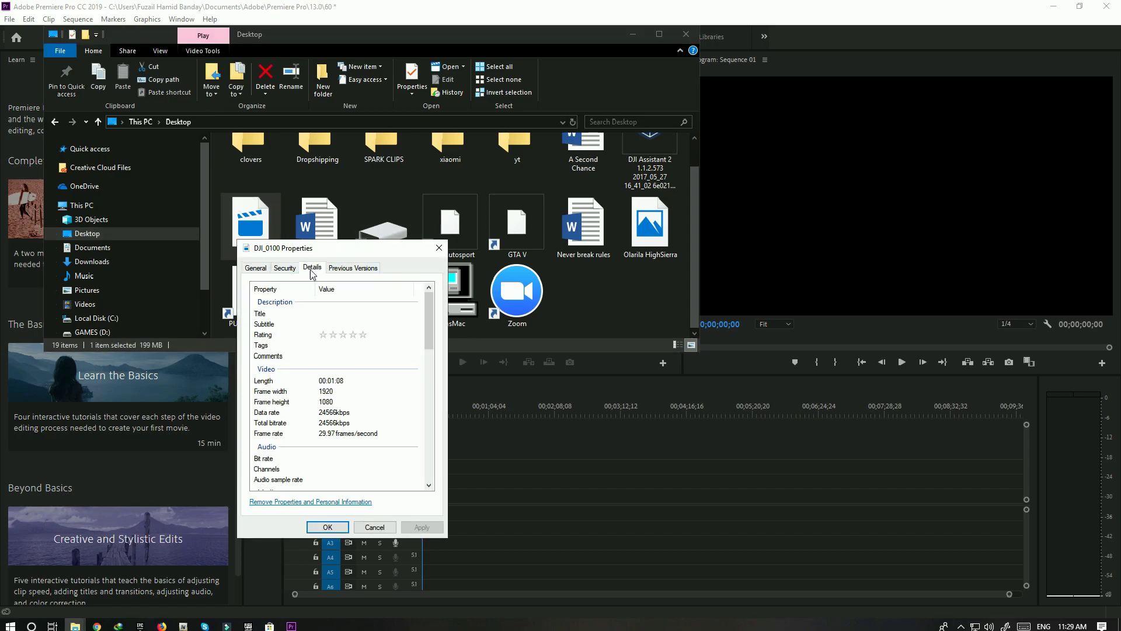
pyautogui.click(441, 237)
pyautogui.click(367, 470)
pyautogui.click(432, 248)
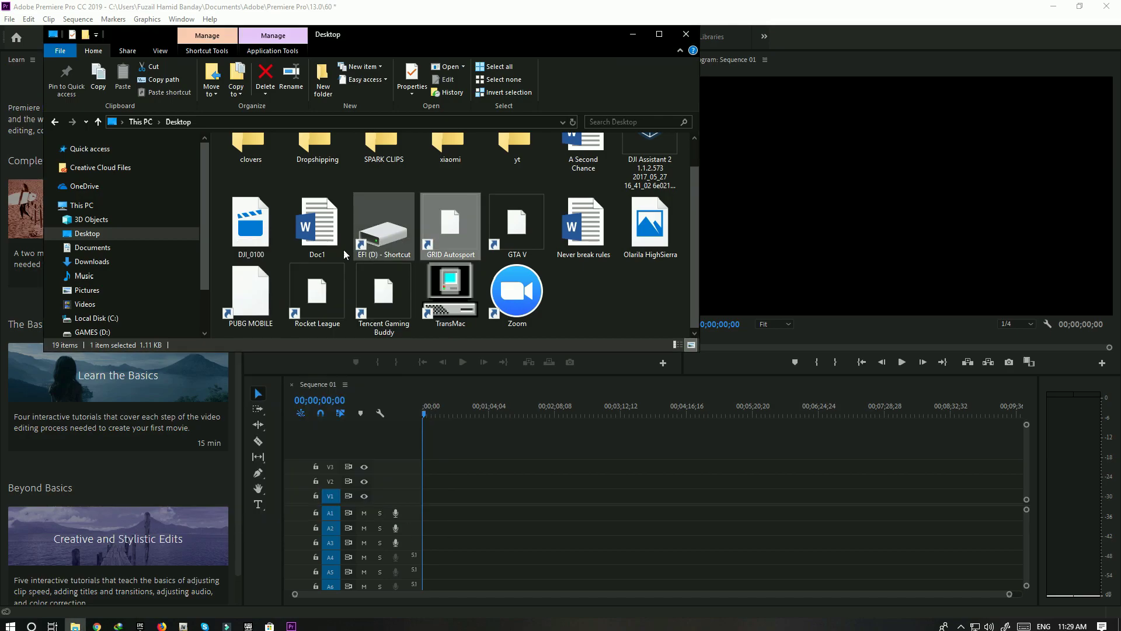
pyautogui.moveTo(250, 228); pyautogui.dragTo(425, 493)
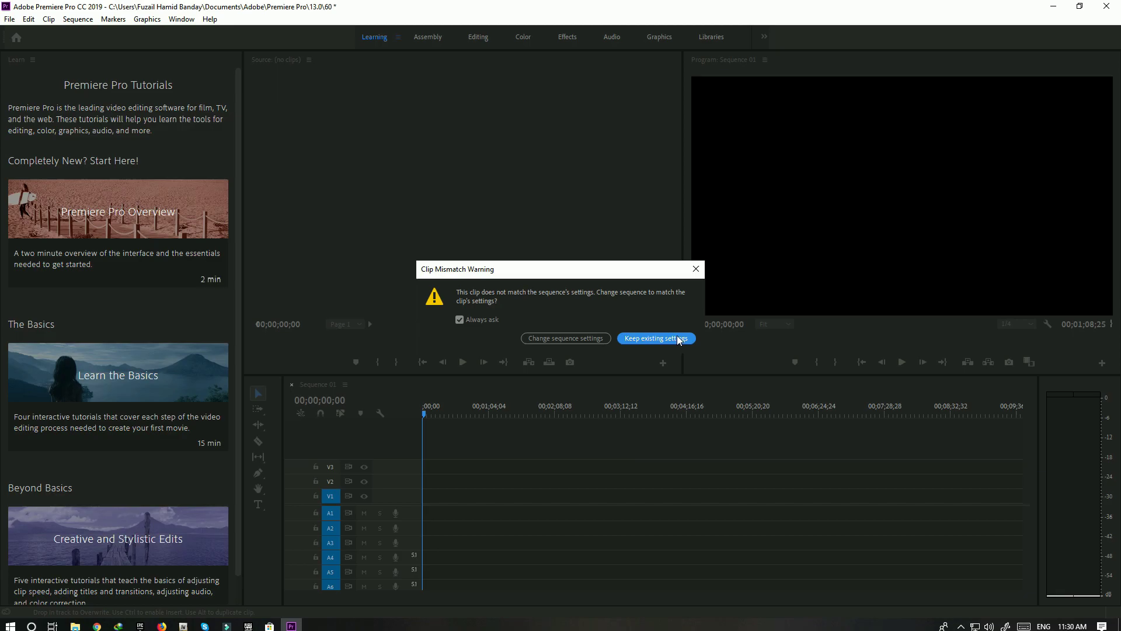
# Step: Keep Sequence 01's existing 59.94 fps settings and preview the DJI_0100.MP4 clip on V1
pyautogui.click(677, 338)
pyautogui.press('space')
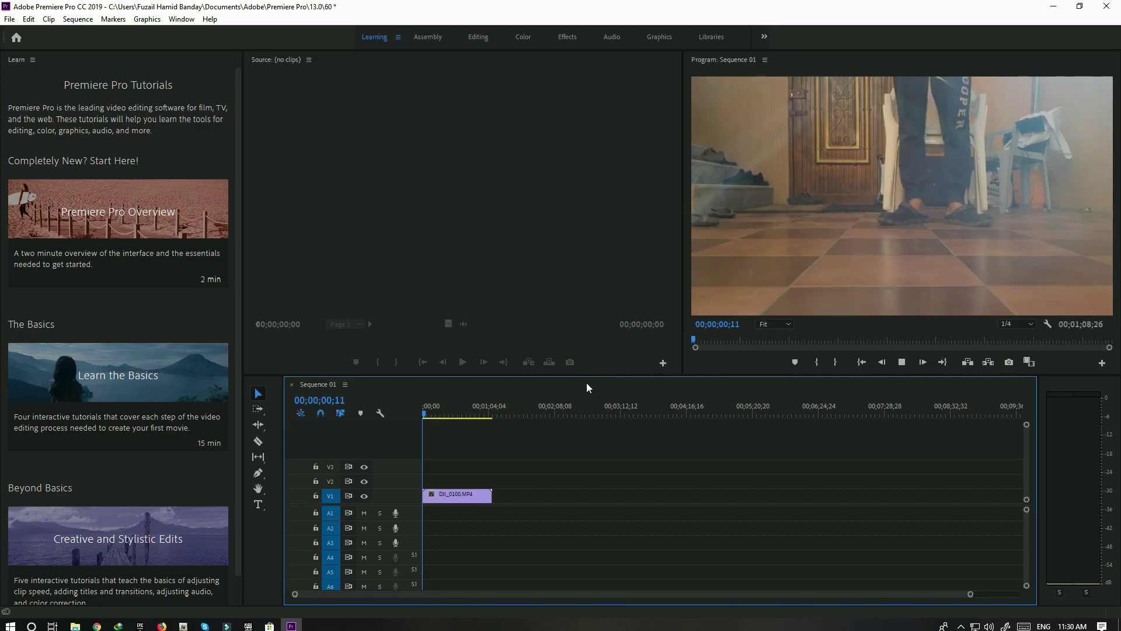
pyautogui.press('space')
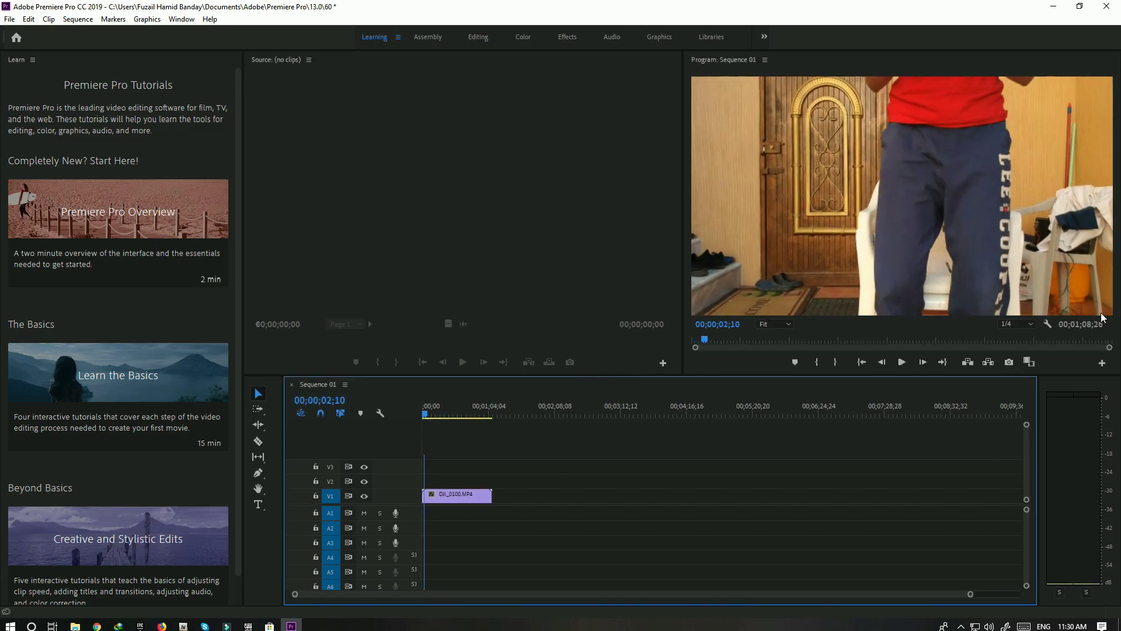
pyautogui.click(1031, 320)
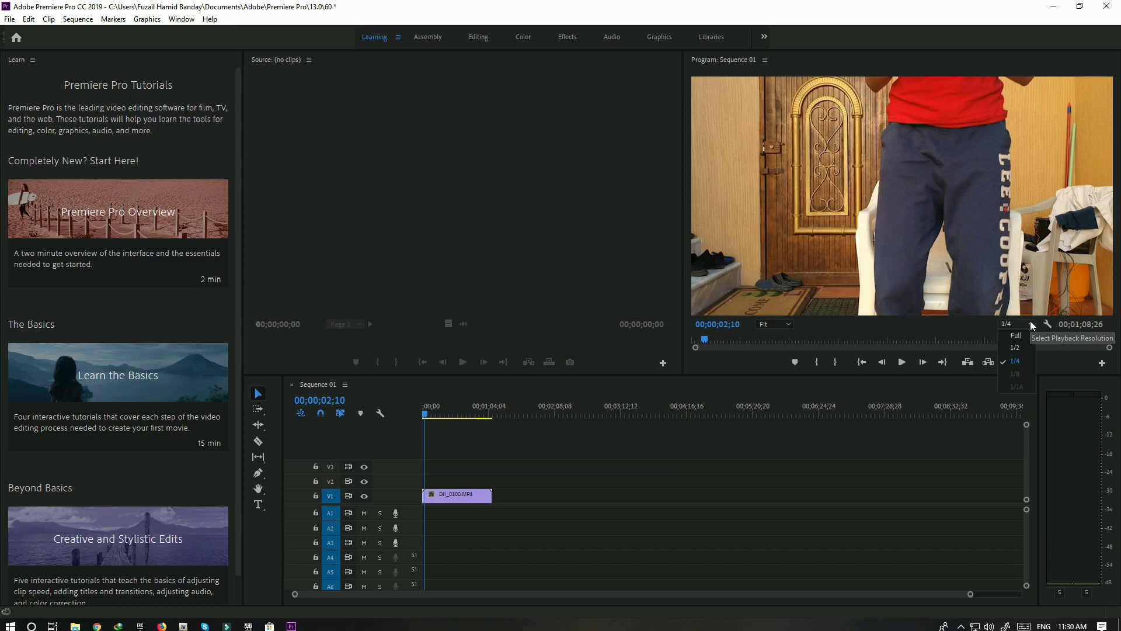
pyautogui.rightClick(451, 497)
pyautogui.press('Escape')
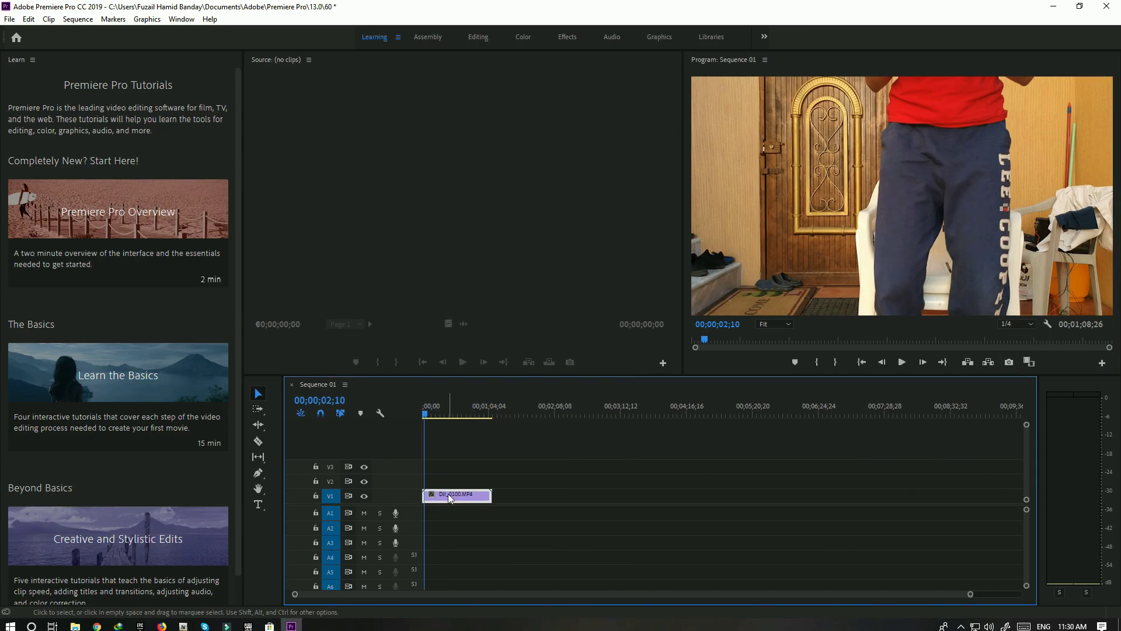
# Step: Set the DJI_0100.MP4 clip's Time Interpolation to Optical Flow
pyautogui.rightClick(451, 497)
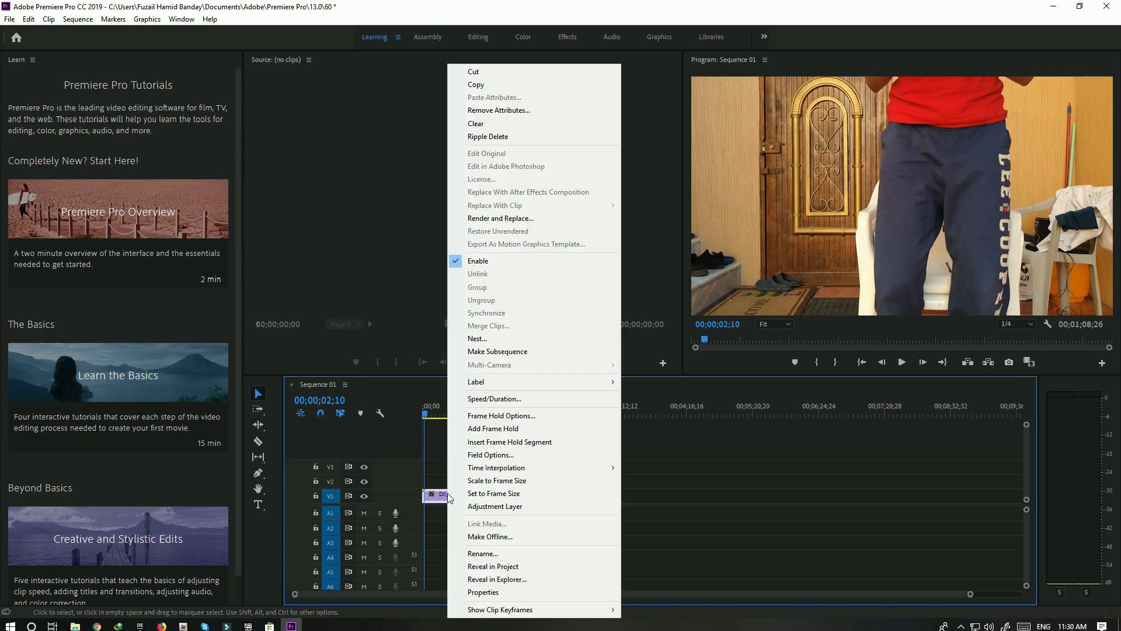
pyautogui.moveTo(550, 471)
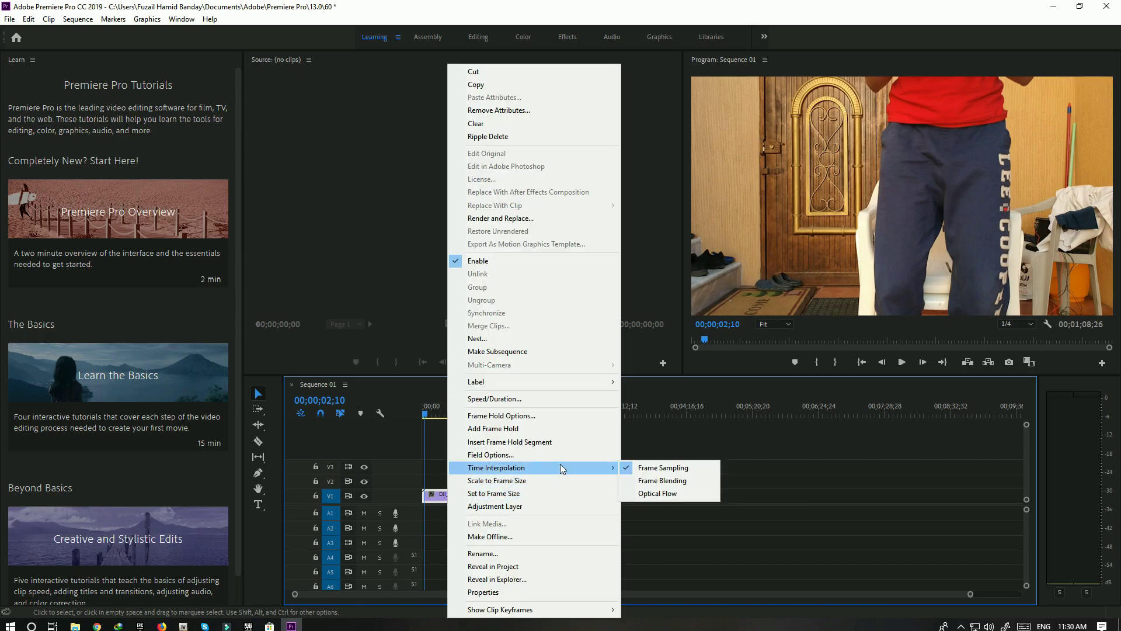
pyautogui.click(664, 493)
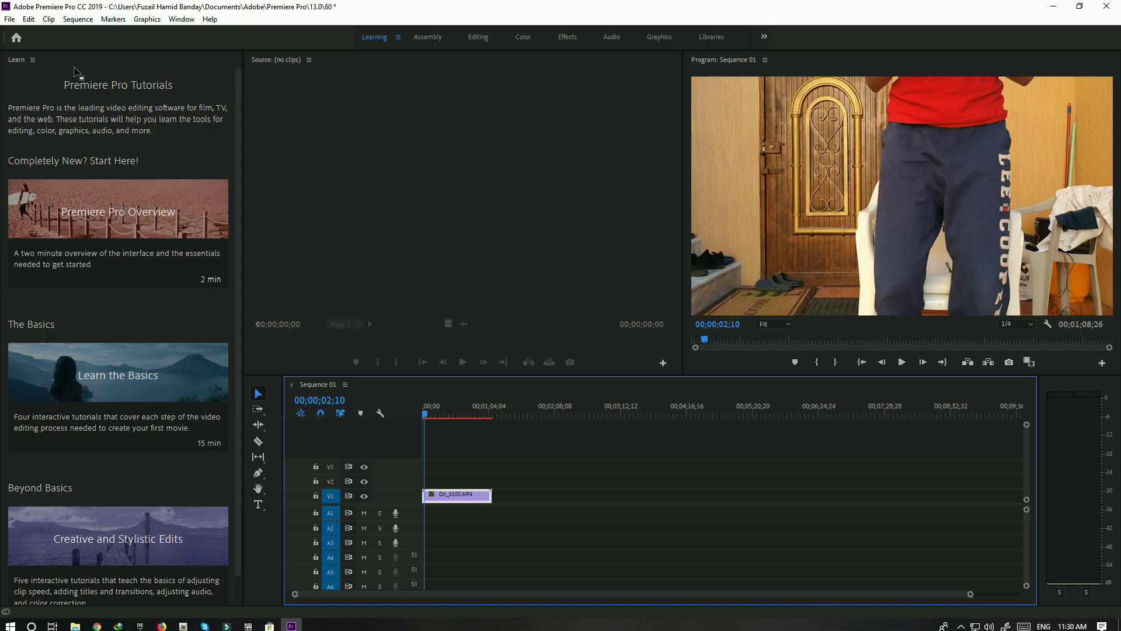
# Step: Open the File menu and go to Export for Sequence 01
pyautogui.press('alt')
pyautogui.press('f')
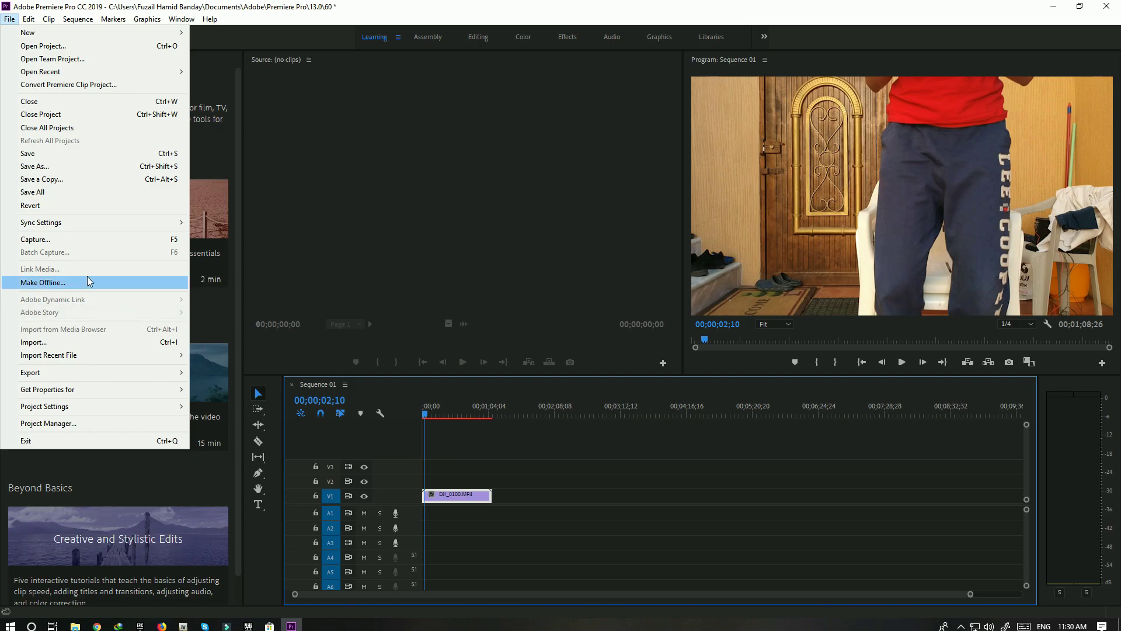
pyautogui.click(562, 443)
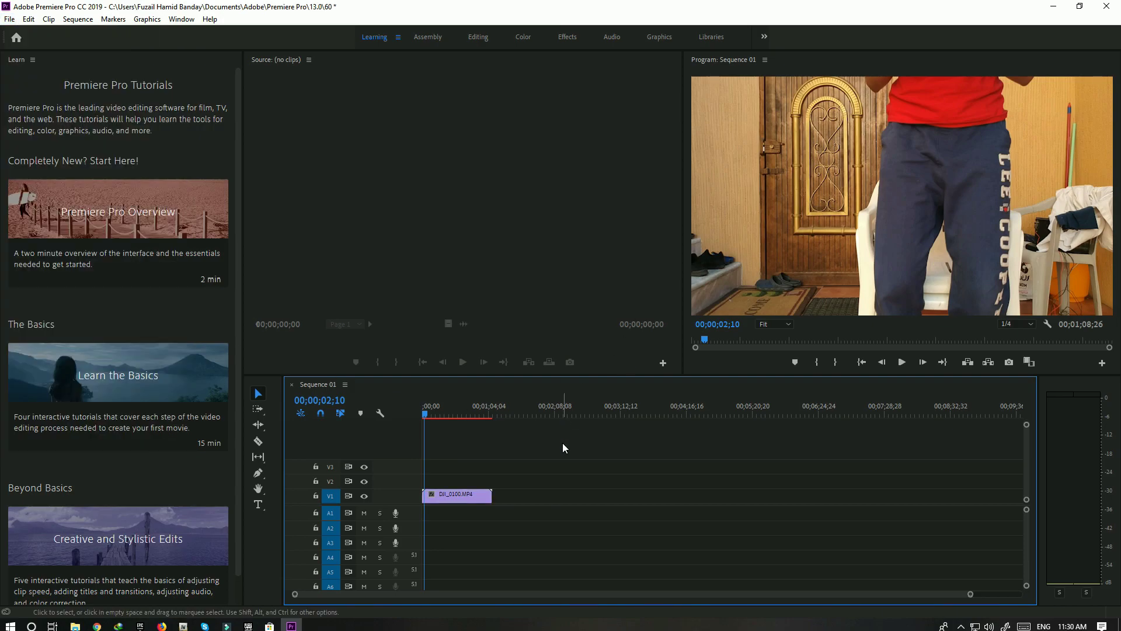
pyautogui.click(17, 38)
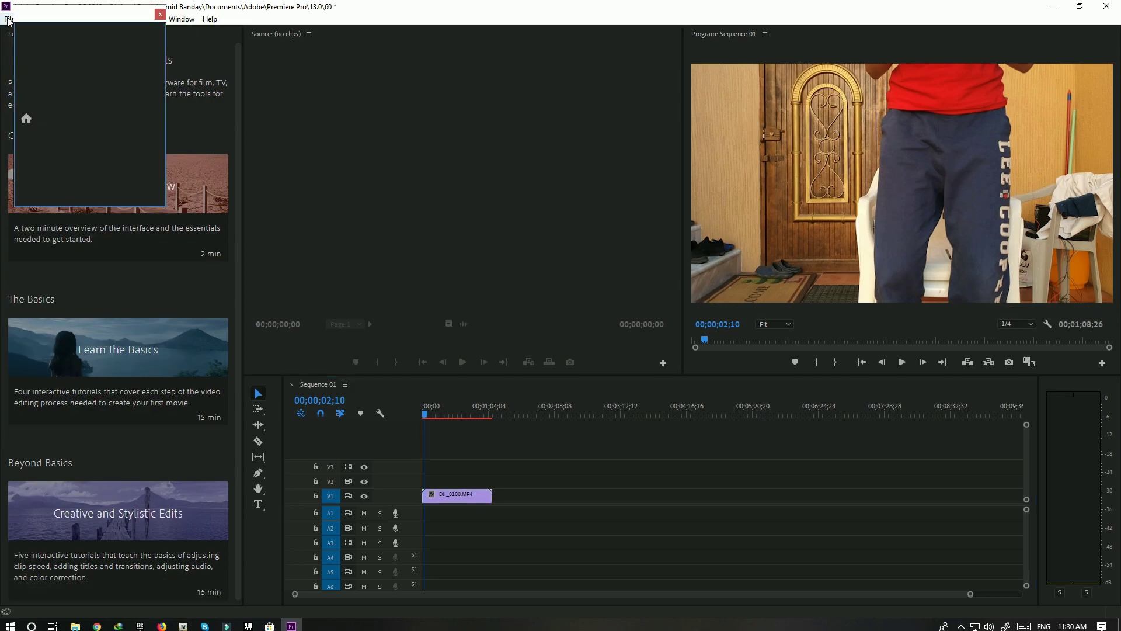
pyautogui.click(10, 19)
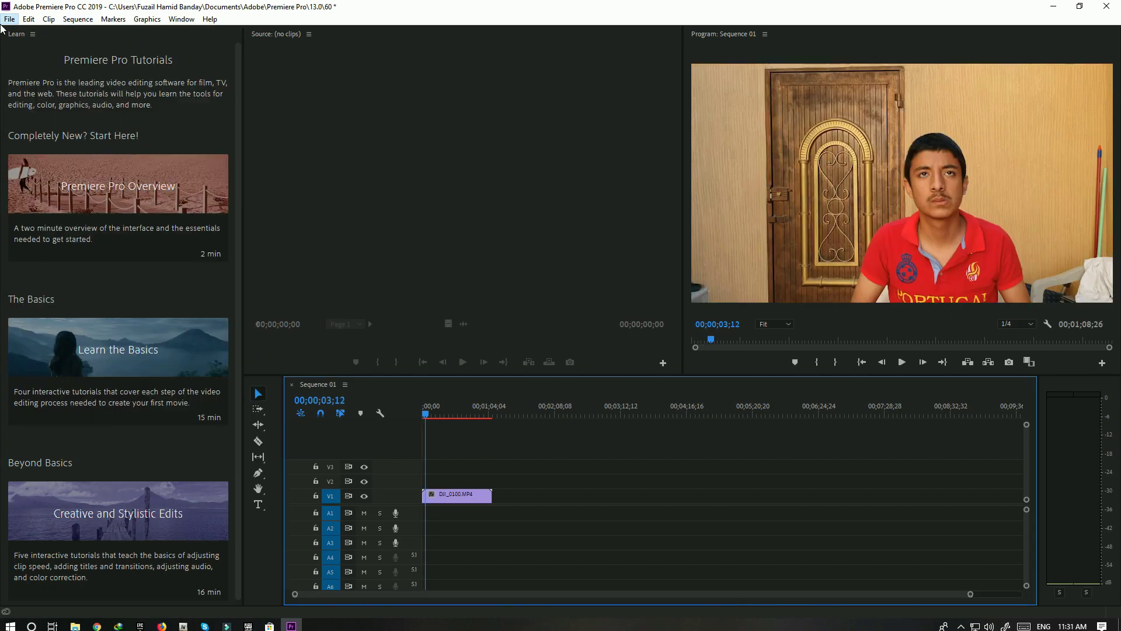
pyautogui.click(10, 18)
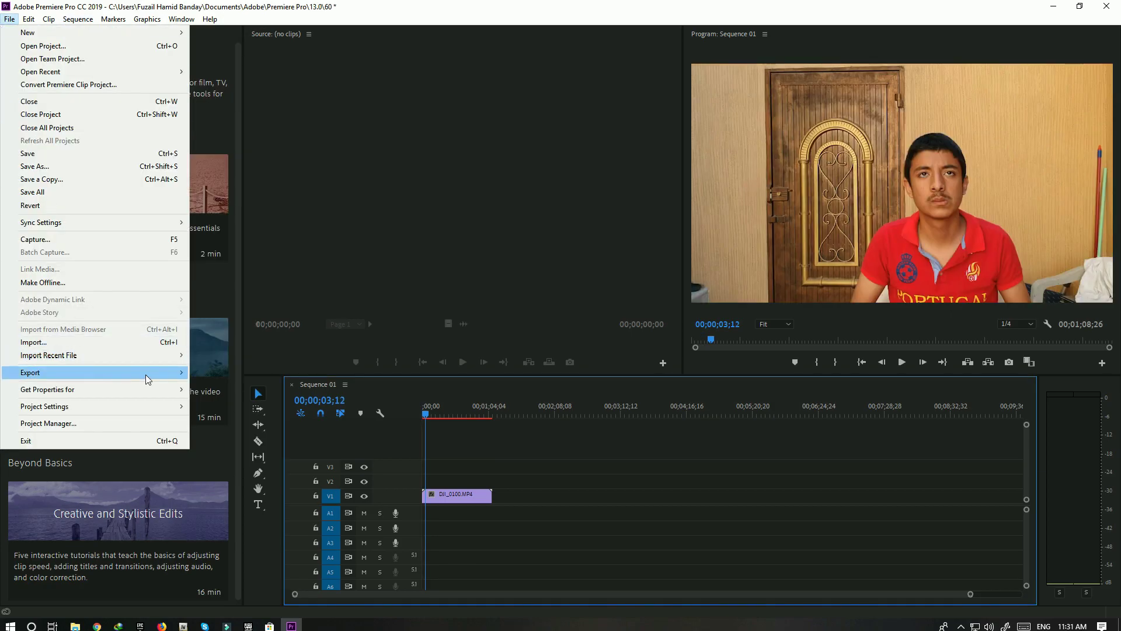
# Step: Open Media export settings and tick Match Sequence Settings for 1920x1080, 59.94 fps MPEG output
pyautogui.moveTo(145, 373)
pyautogui.click(232, 377)
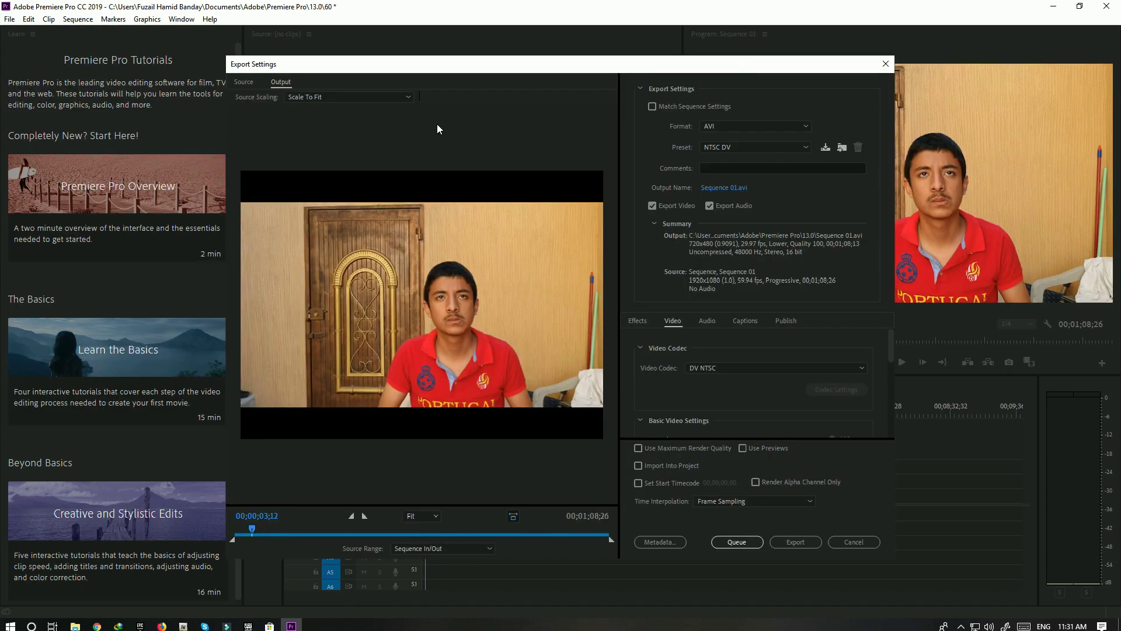
pyautogui.click(758, 126)
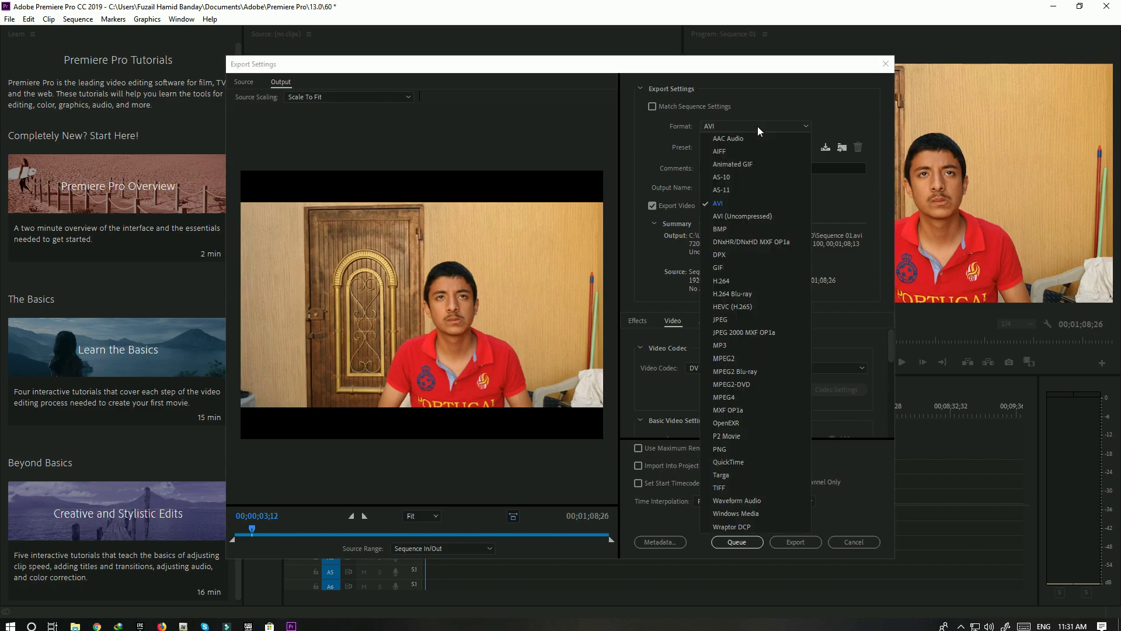
pyautogui.click(776, 97)
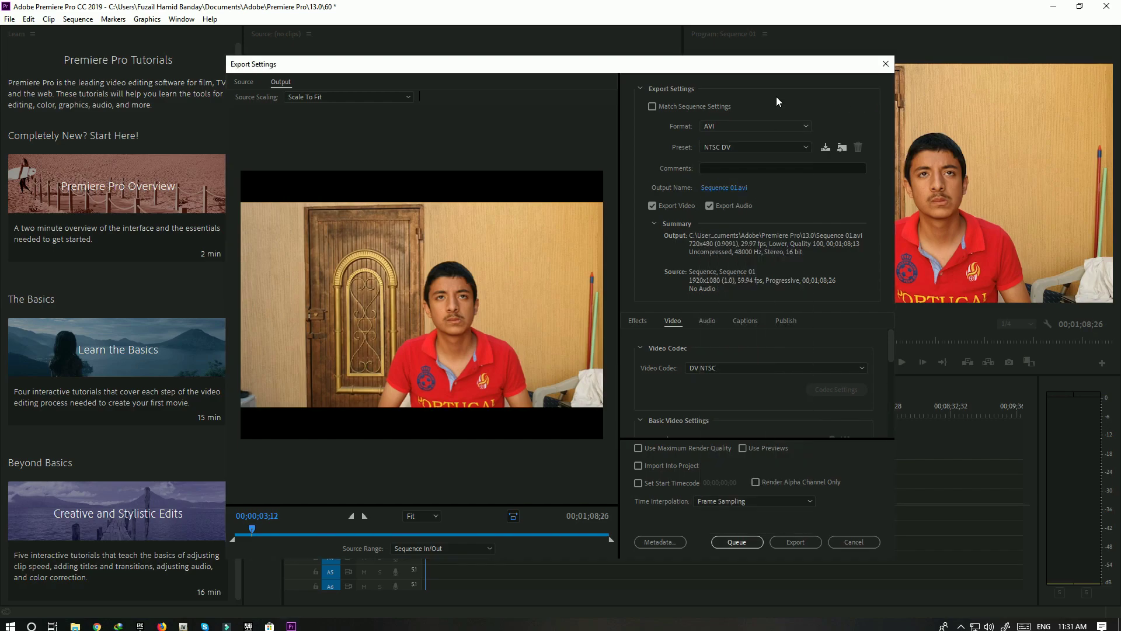
pyautogui.click(651, 107)
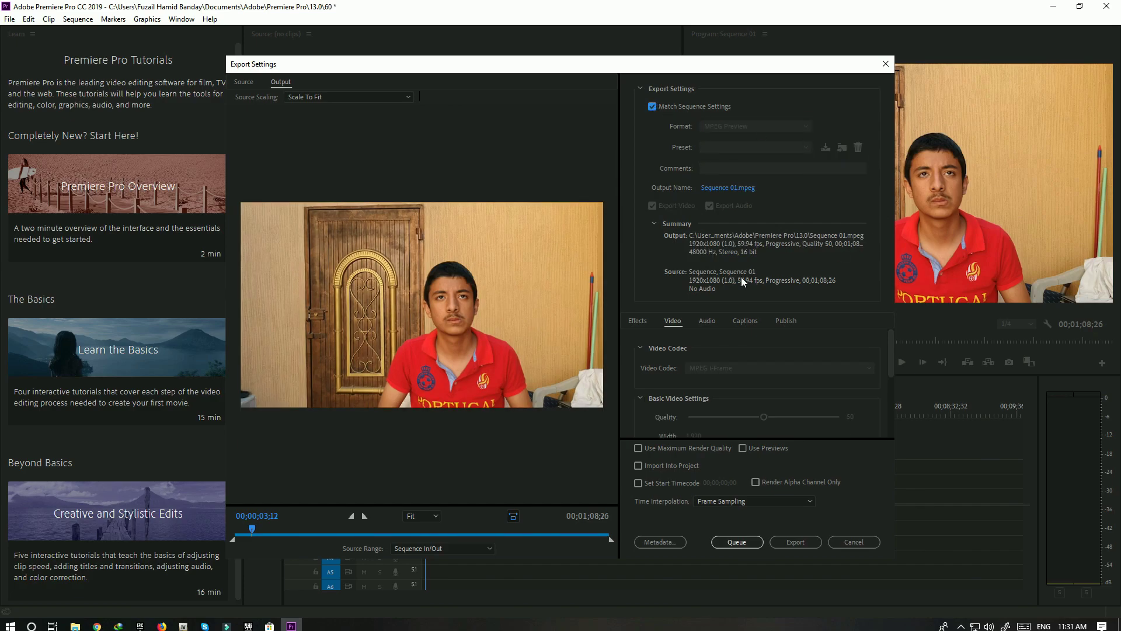
pyautogui.click(723, 187)
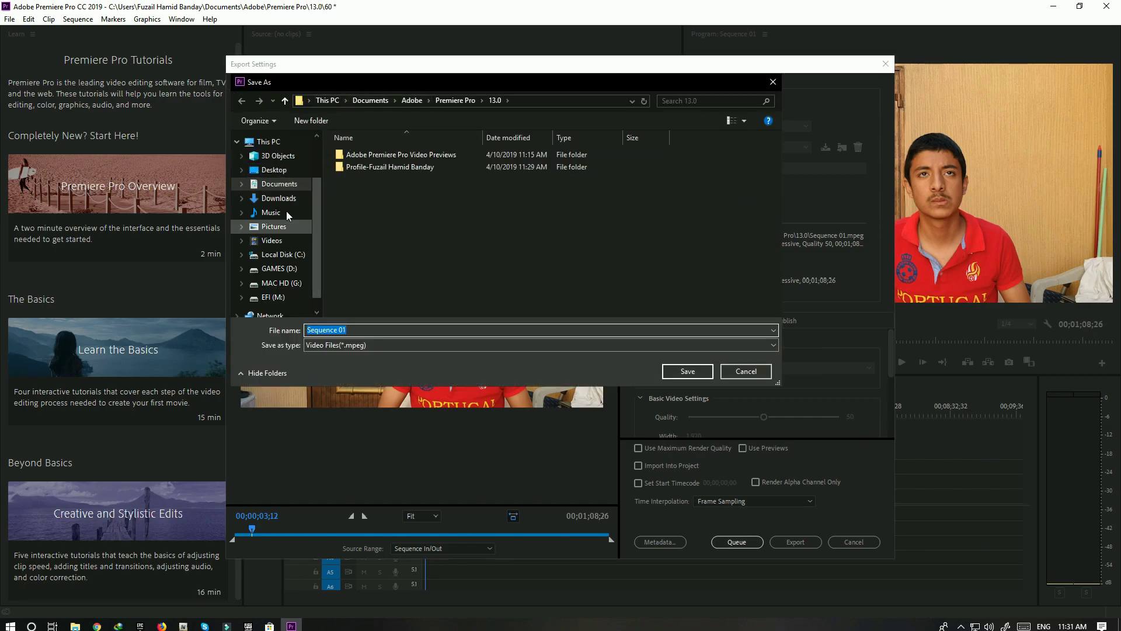
# Step: Name the export 'dji converted 60' on the Desktop, keeping the MPEG file type
pyautogui.click(274, 169)
pyautogui.click(353, 329)
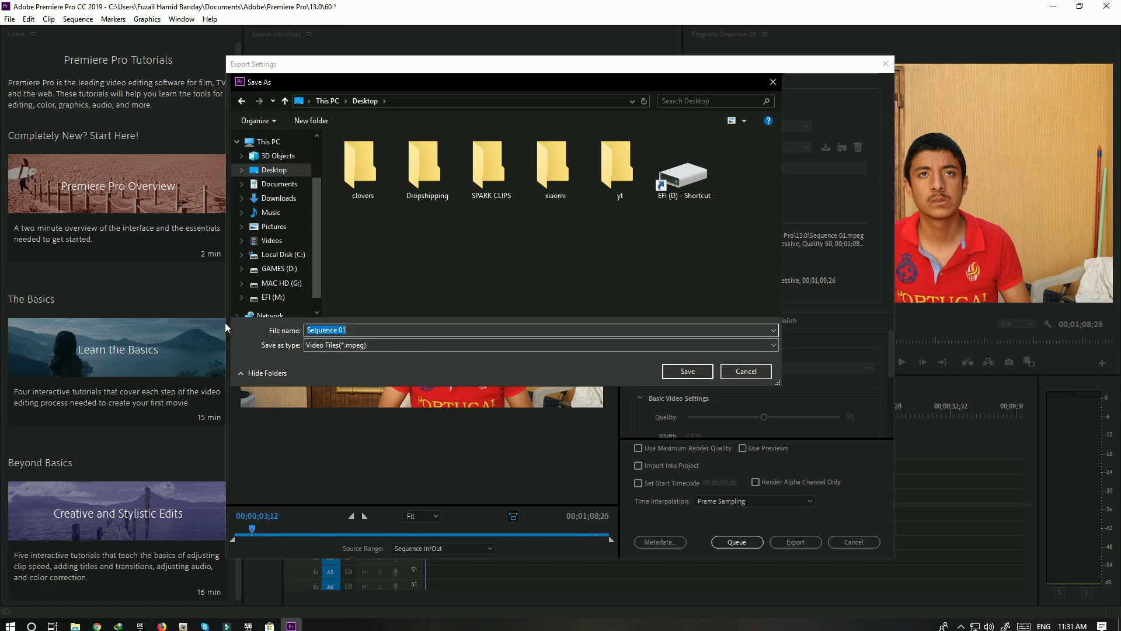
pyautogui.write('dji')
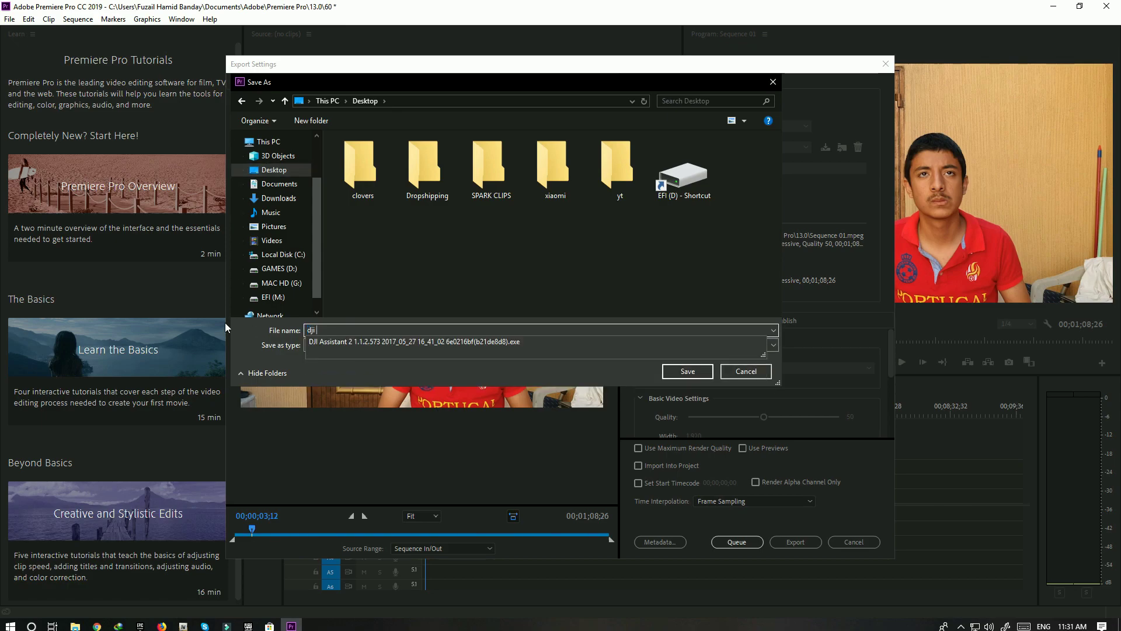
pyautogui.write(' converted 60')
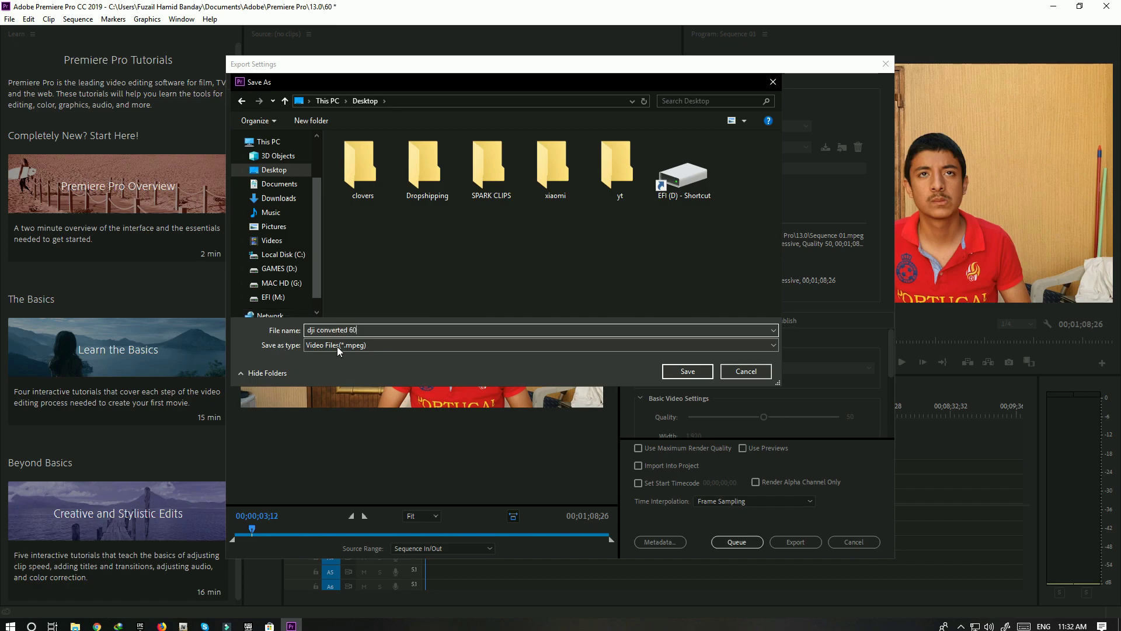
pyautogui.click(338, 346)
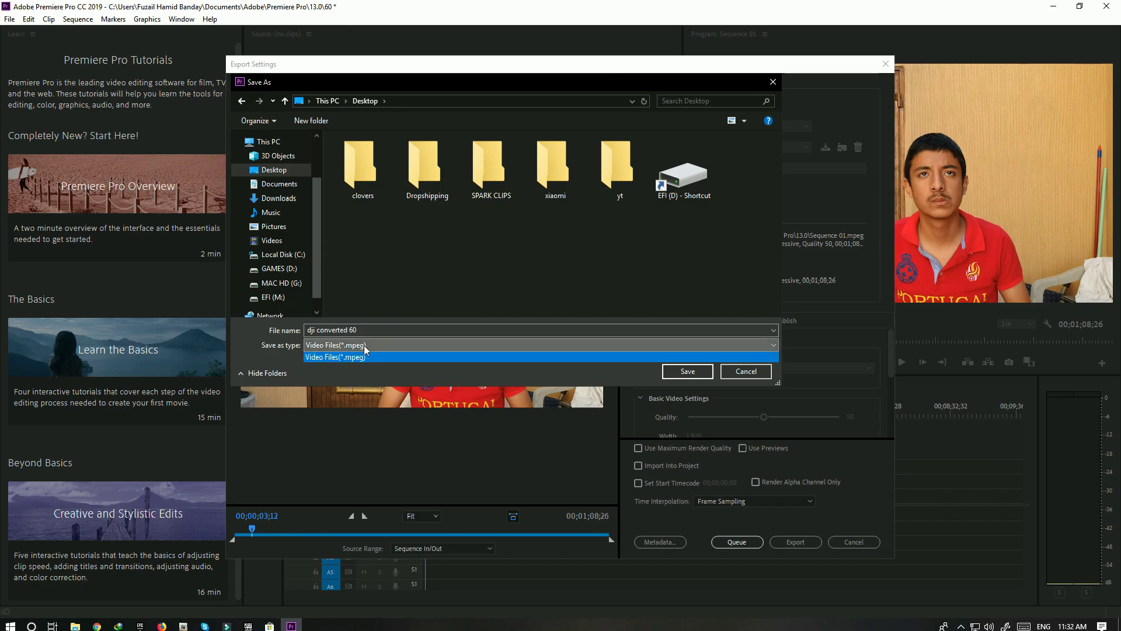
pyautogui.click(433, 345)
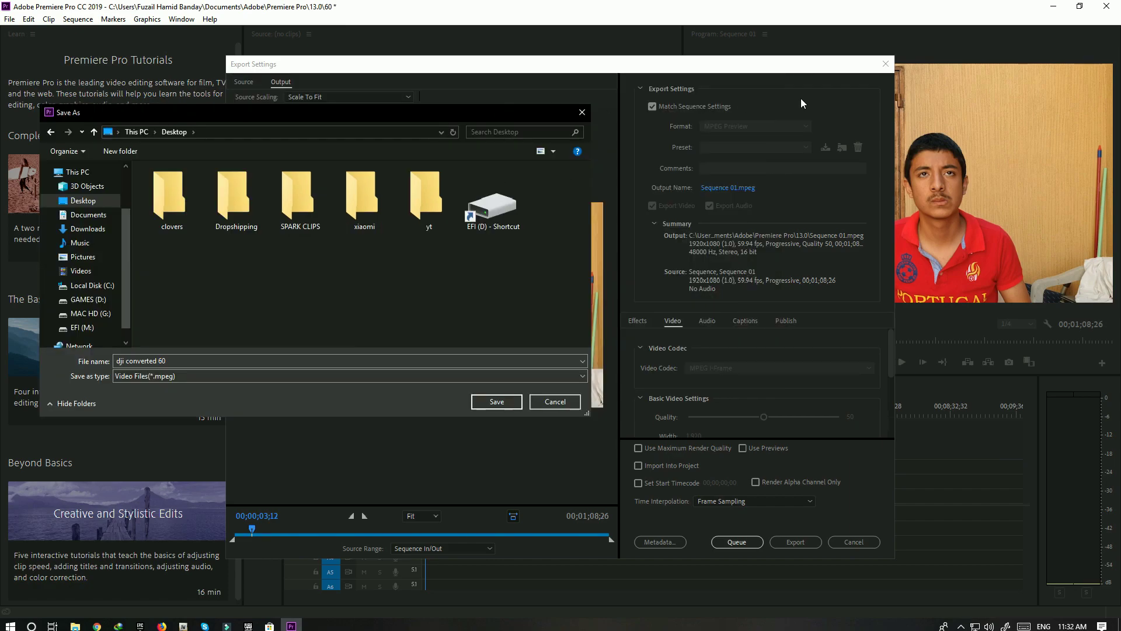
# Step: Confirm the output name, enable Use Maximum Render Quality, and export dji converted 60.mpeg
pyautogui.click(497, 402)
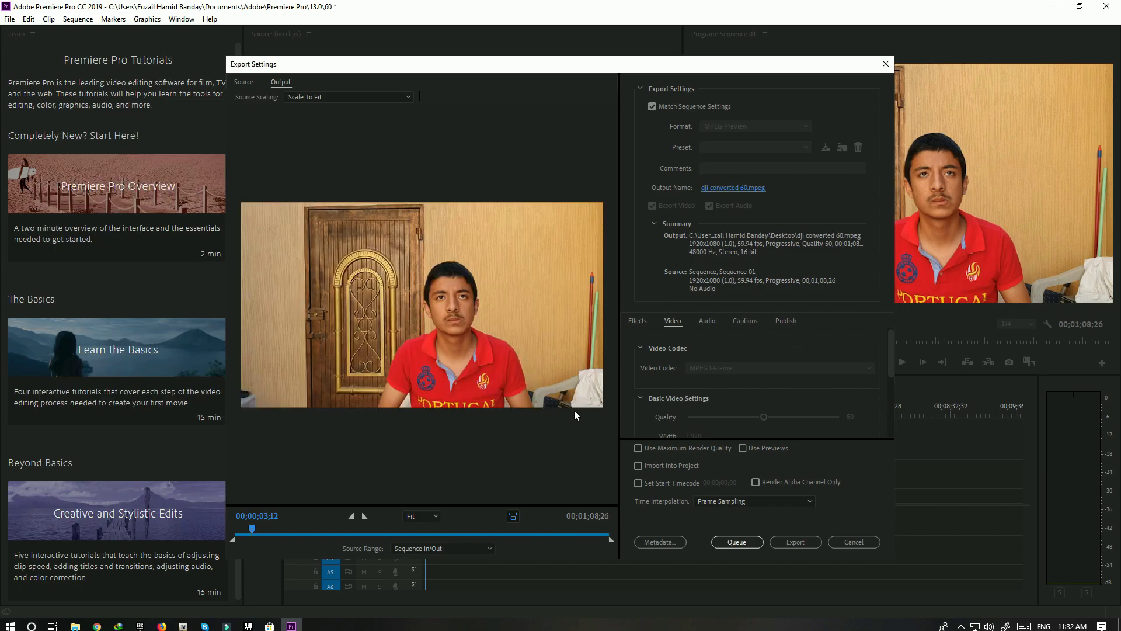
pyautogui.click(637, 448)
pyautogui.scroll(-3, 732, 399)
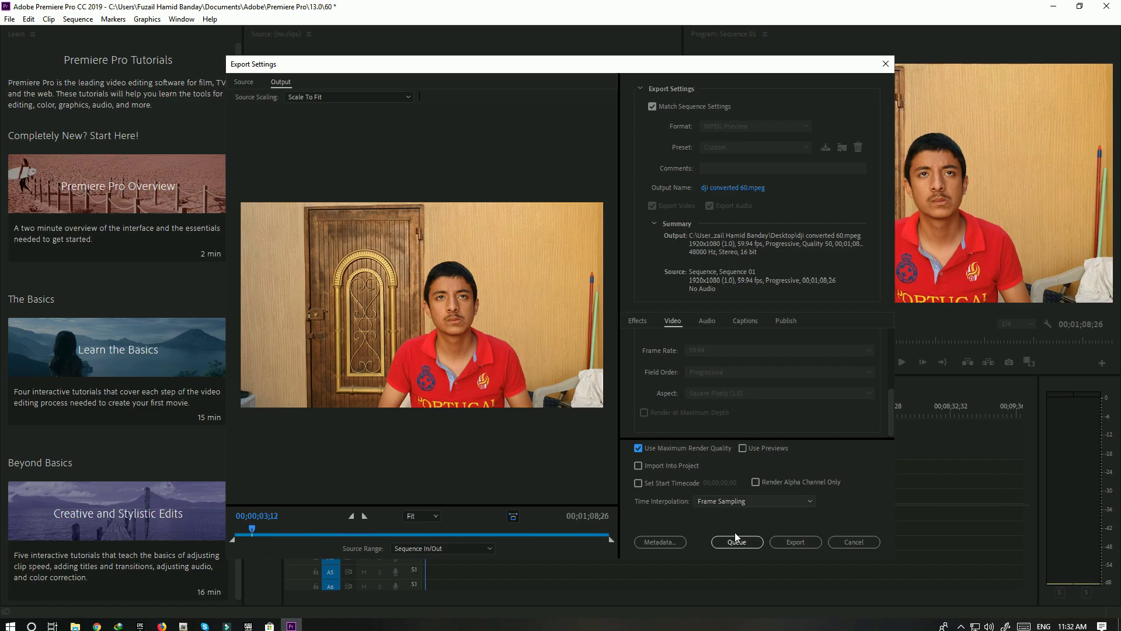
pyautogui.click(804, 544)
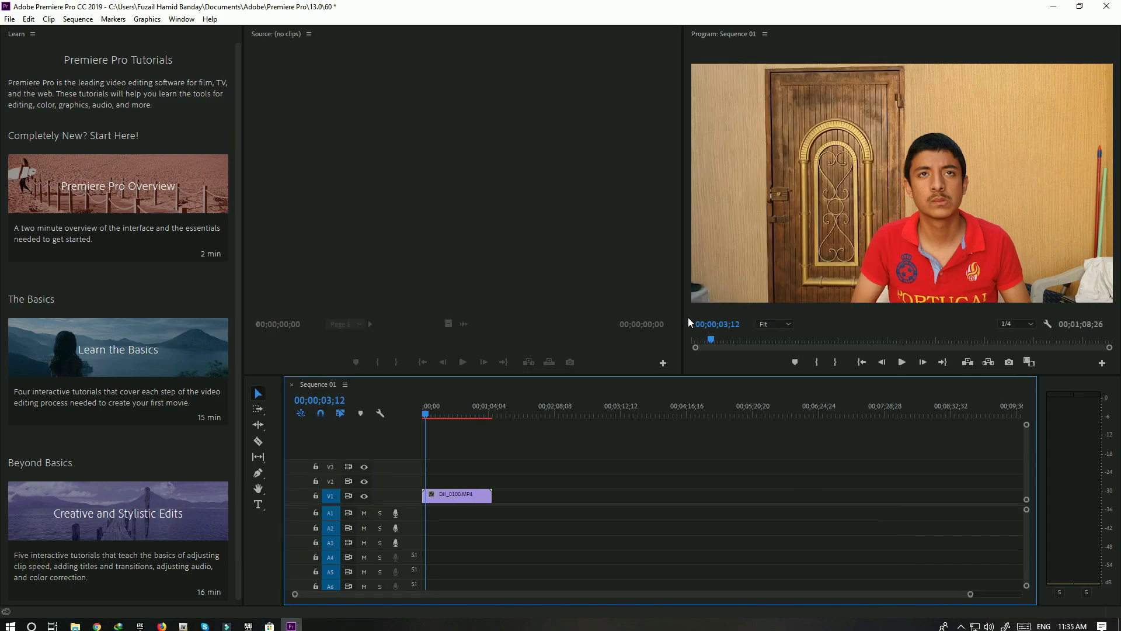
# Step: Check dji converted 60's file details on the desktop: 1920×1080, 59.94 fps, 00:01:08 long
pyautogui.click(1056, 8)
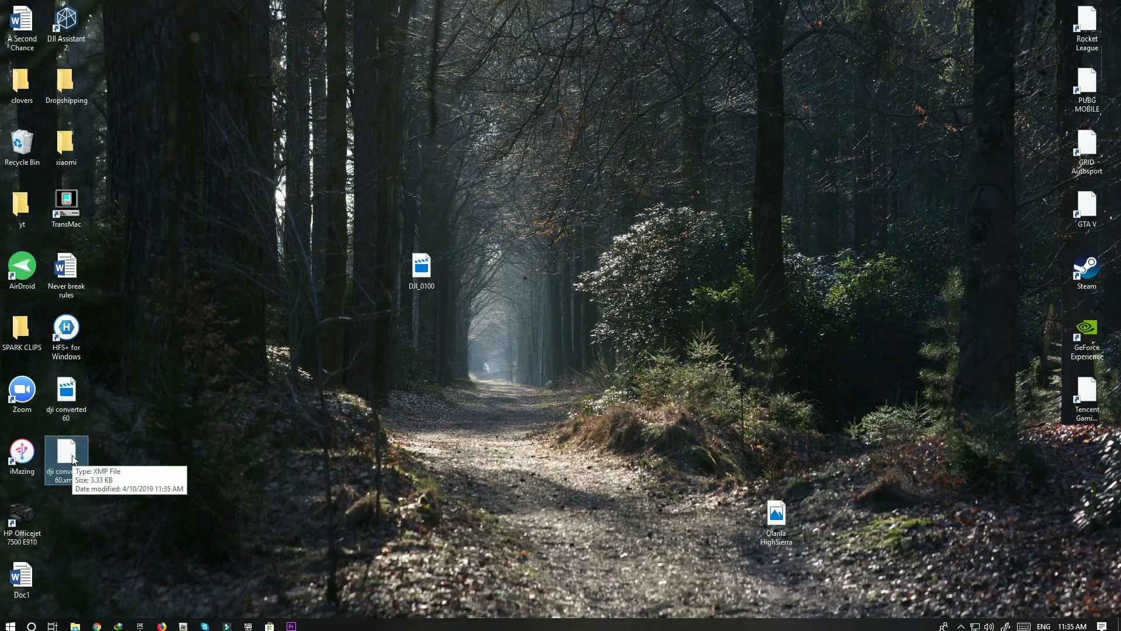
pyautogui.rightClick(80, 396)
pyautogui.click(97, 384)
pyautogui.click(158, 341)
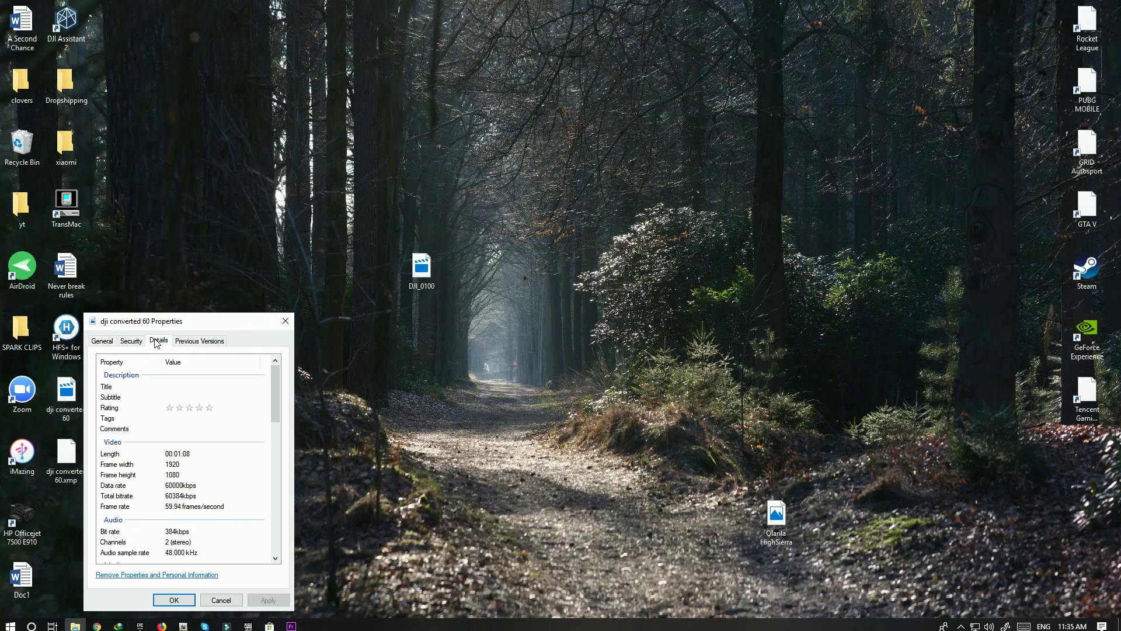
pyautogui.scroll(-1, 243, 504)
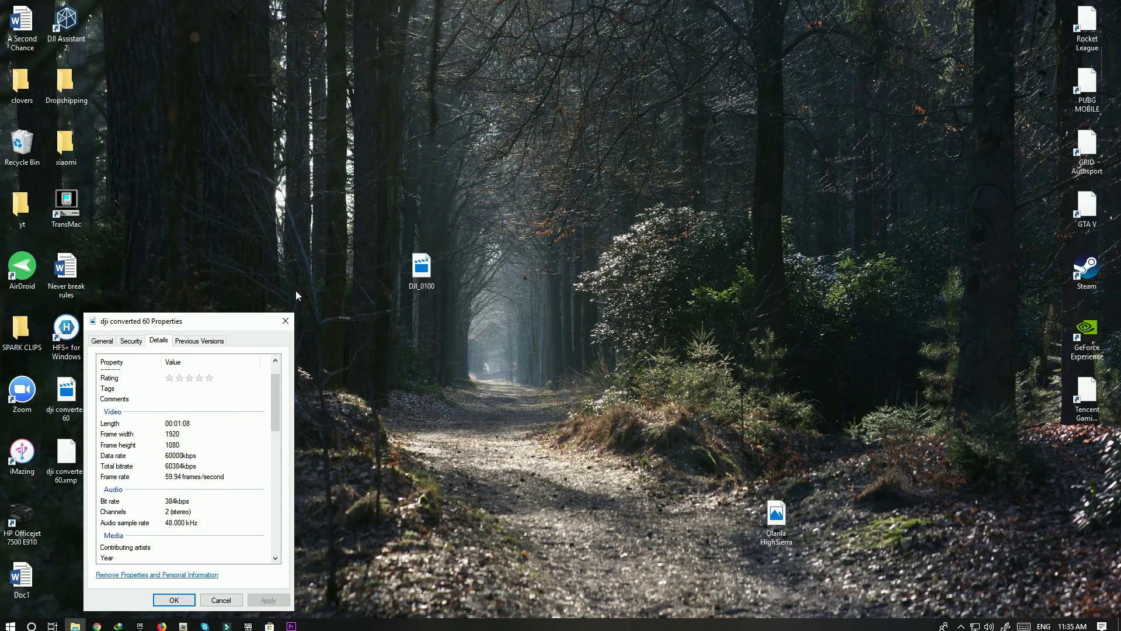
pyautogui.click(286, 321)
pyautogui.doubleClick(66, 392)
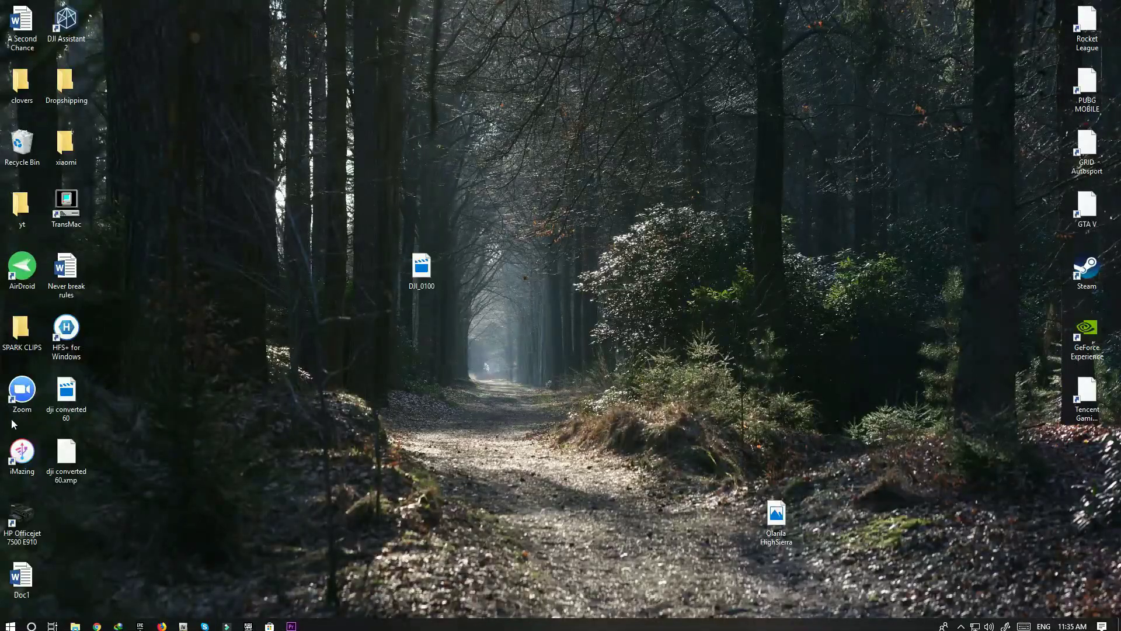
pyautogui.moveTo(66, 391); pyautogui.dragTo(421, 329)
# Step: Open Properties for DJI_0100 and dji converted 60 and arrange the two windows side by side
pyautogui.rightClick(422, 263)
pyautogui.click(503, 529)
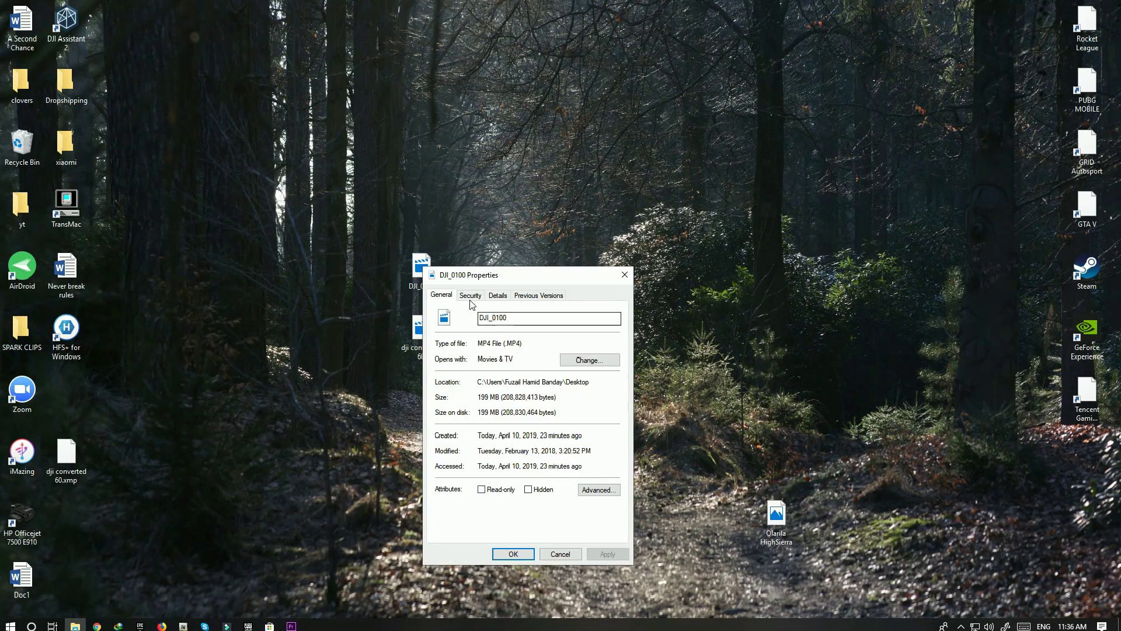
pyautogui.moveTo(493, 274); pyautogui.dragTo(271, 193)
pyautogui.rightClick(424, 338)
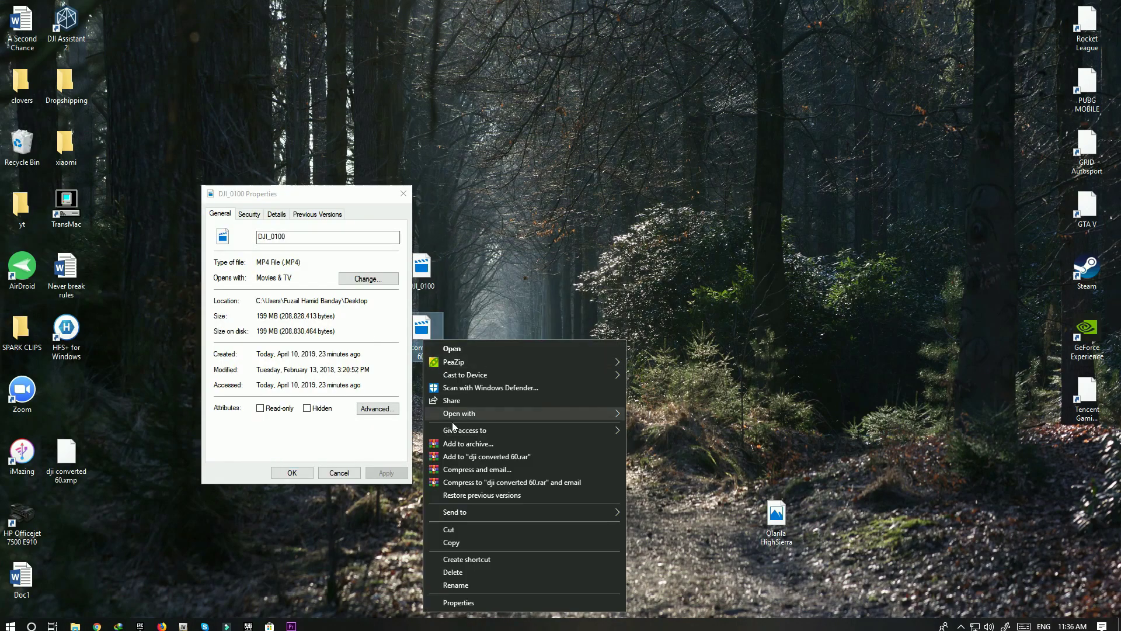
pyautogui.click(513, 605)
pyautogui.click(502, 340)
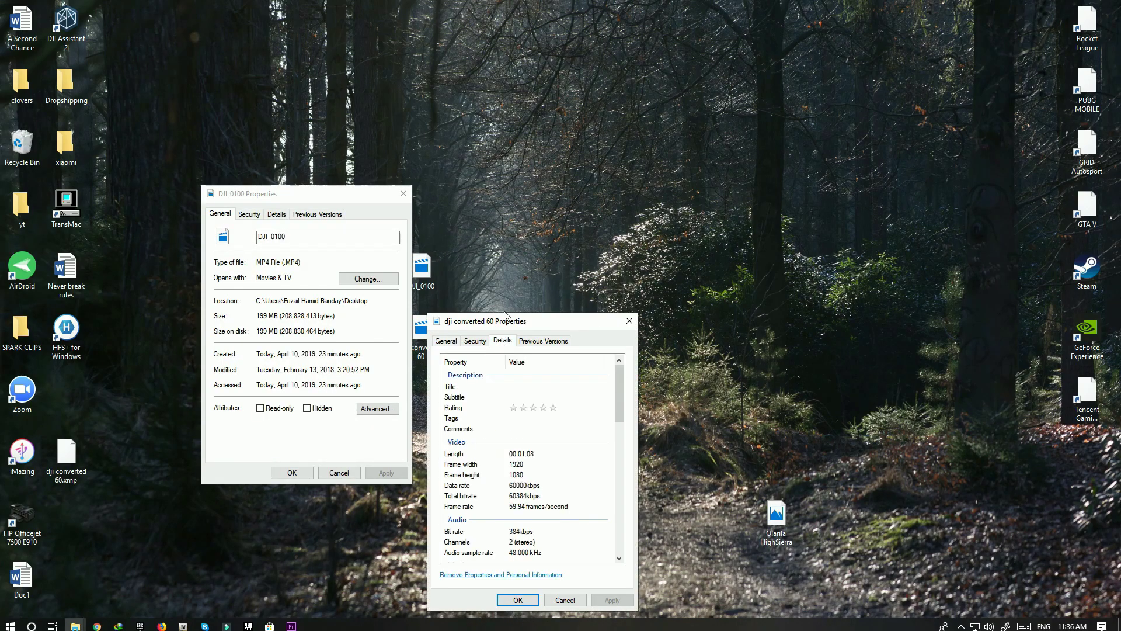
pyautogui.moveTo(504, 325); pyautogui.dragTo(505, 189)
# Step: Compare DJI_0100's 29.97 fps and data rate against the export's 59.94 fps, then close DJI_0100's Properties
pyautogui.click(274, 214)
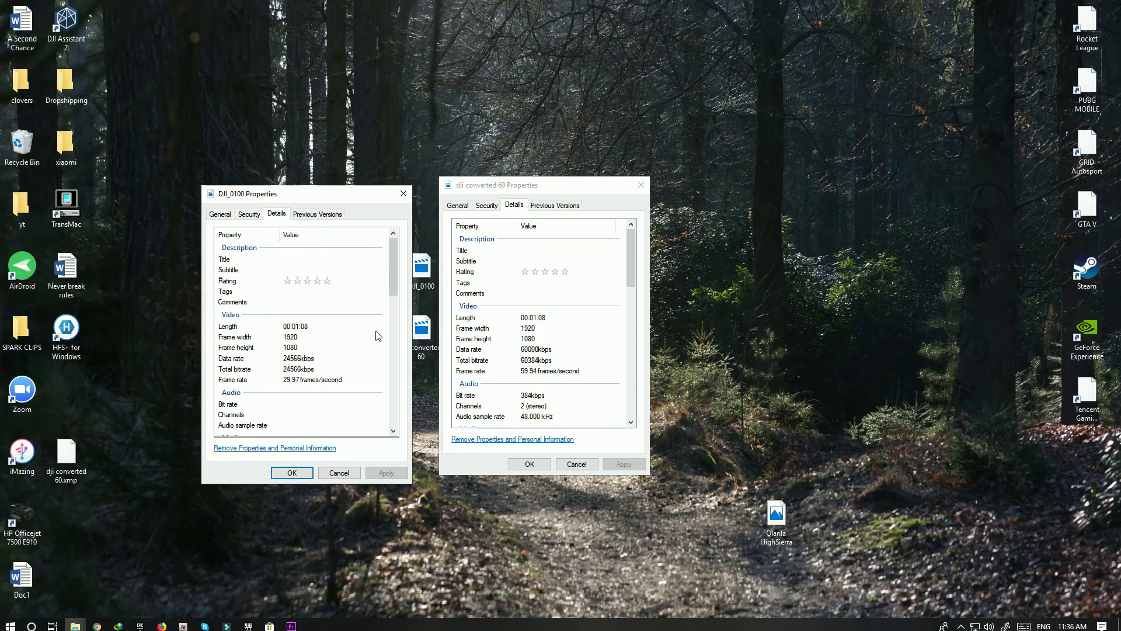
pyautogui.scroll(-4, 351, 350)
pyautogui.scroll(3, 318, 375)
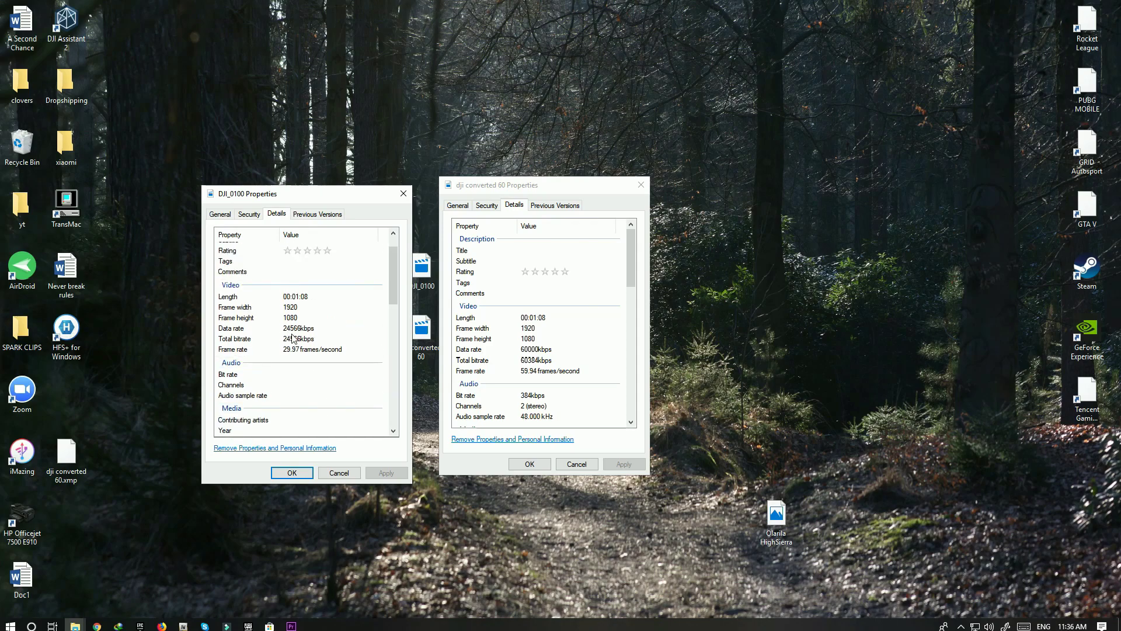
pyautogui.click(283, 330)
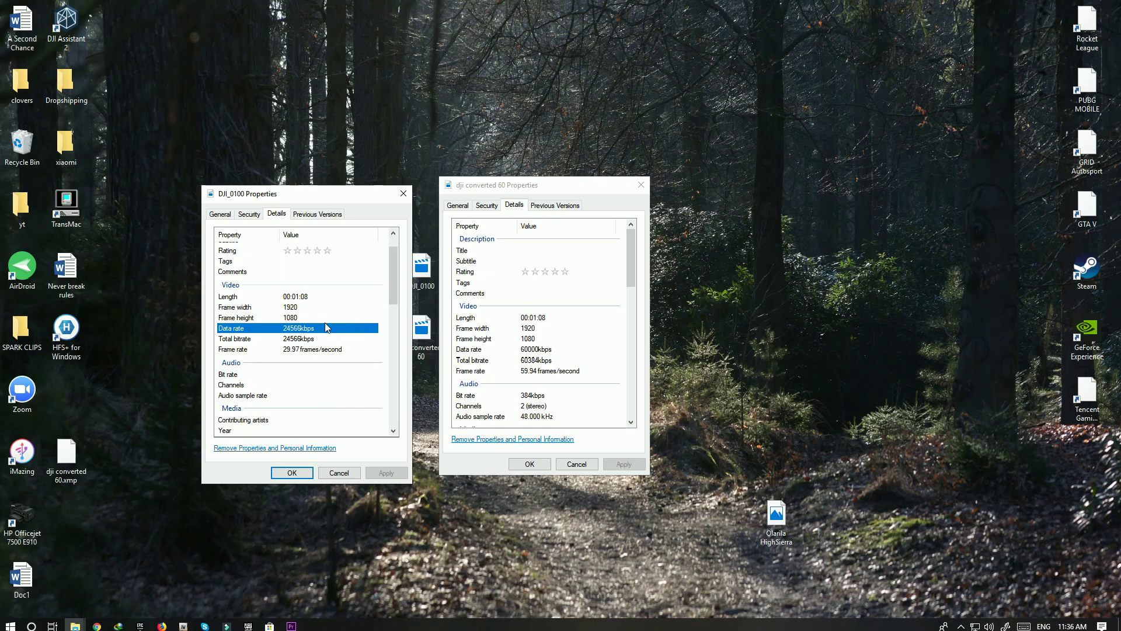
pyautogui.scroll(1, 330, 328)
pyautogui.click(402, 193)
# Step: Close the dji converted 60 Properties window and return to Premiere
pyautogui.click(641, 185)
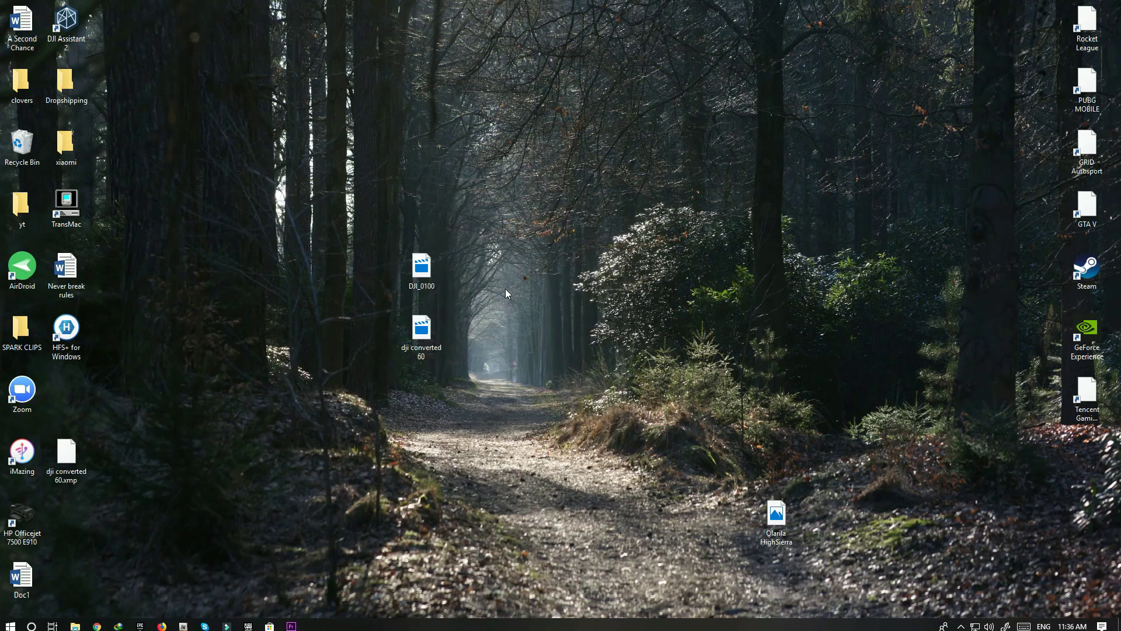